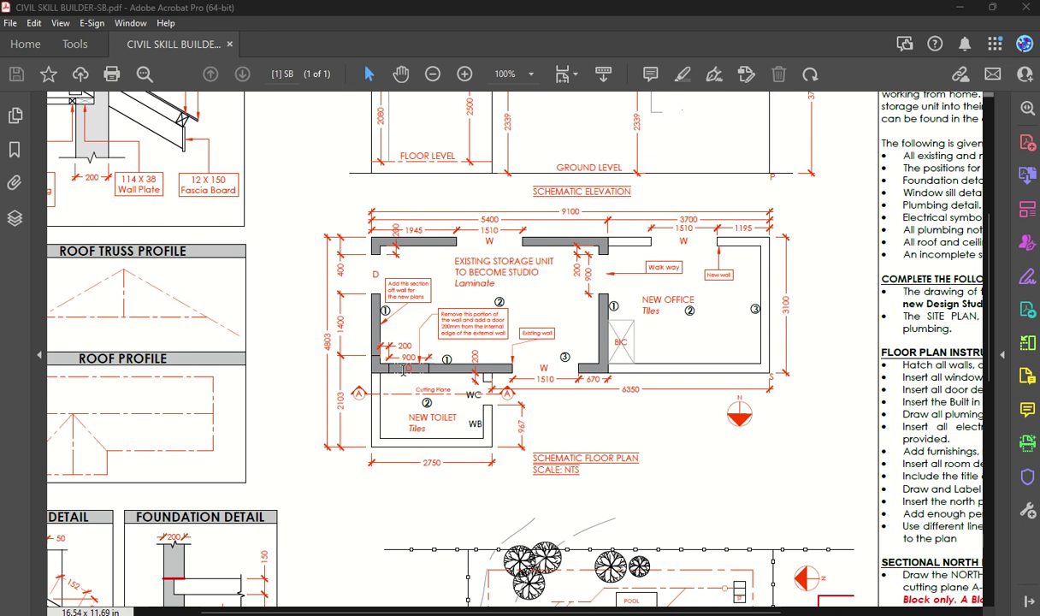
Step: Offset the outer wall line 1945 inward to mark the first opening edge
double_click(409, 368)
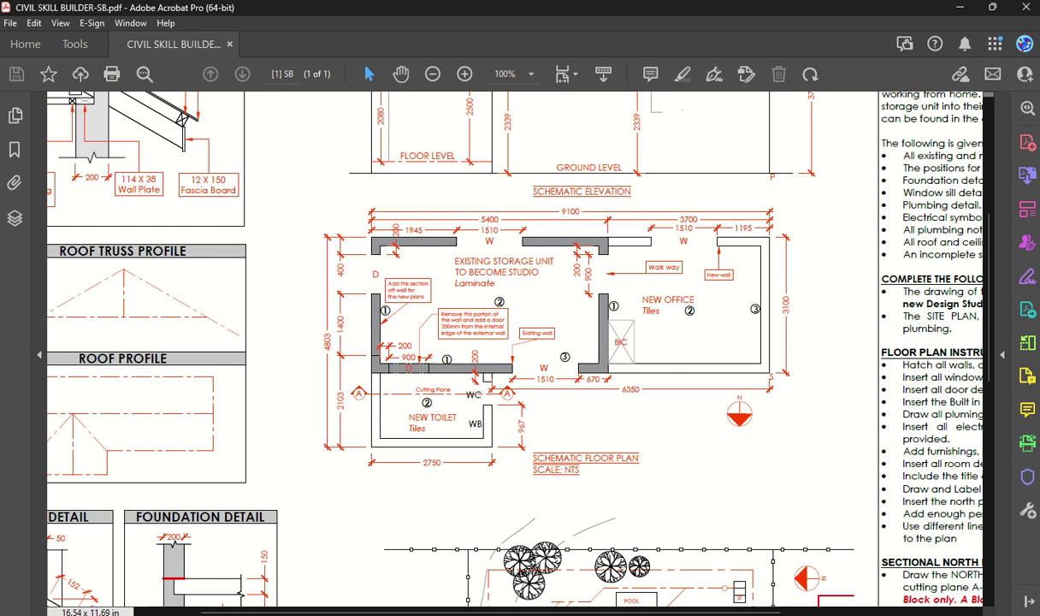
key("alt+Tab")
type("off")
key("Return")
type("1945")
key("Return")
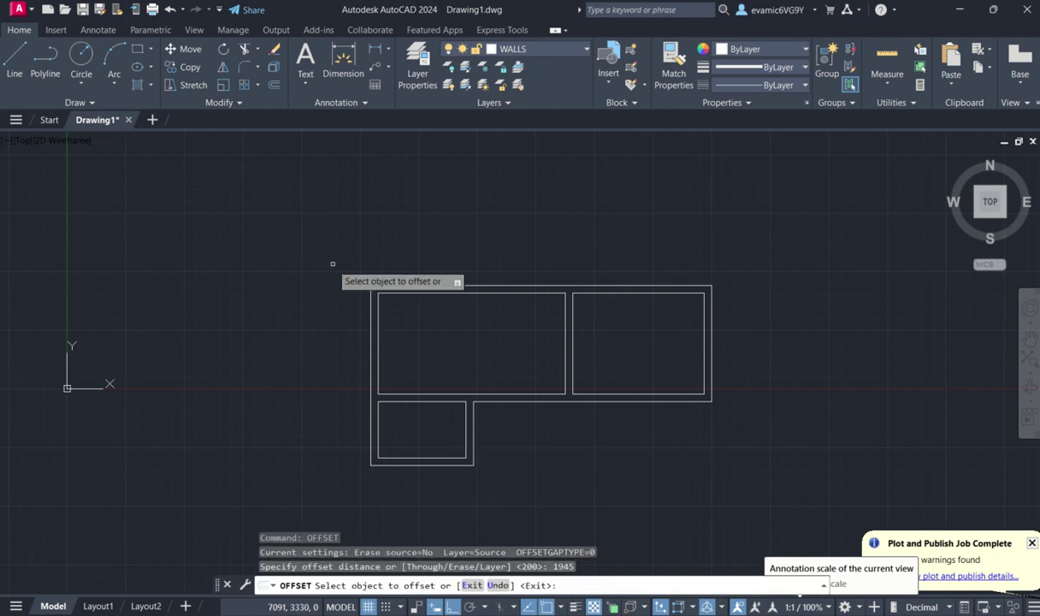
left_click(371, 297)
left_click(433, 320)
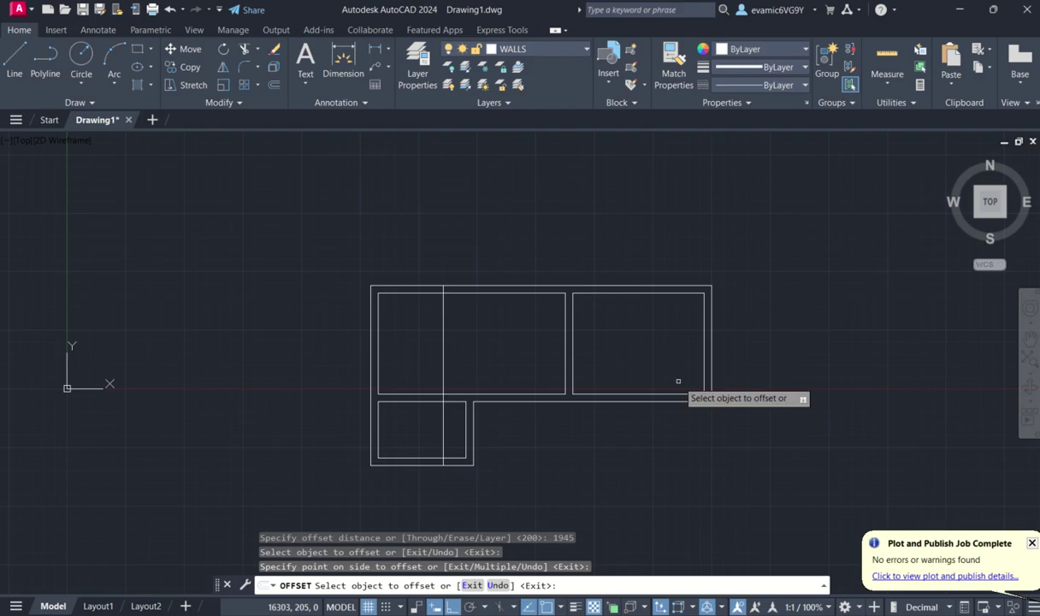
scroll(710, 359, "up", 4)
scroll(734, 344, "down", 2)
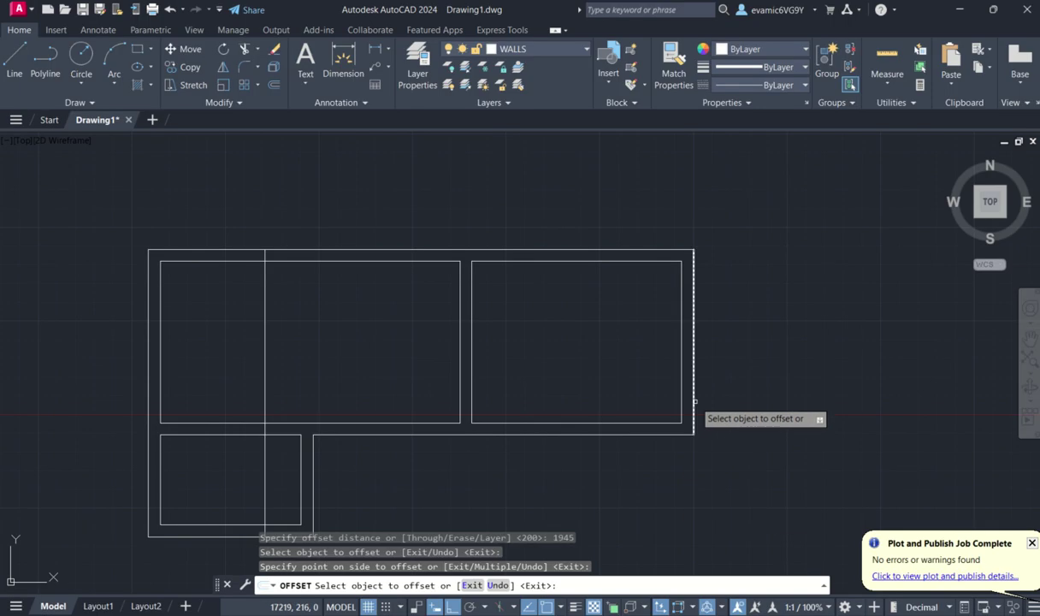
Step: Add guide lines offset 1195 from the right wall and 670 from the right room's inner wall
left_click(694, 414)
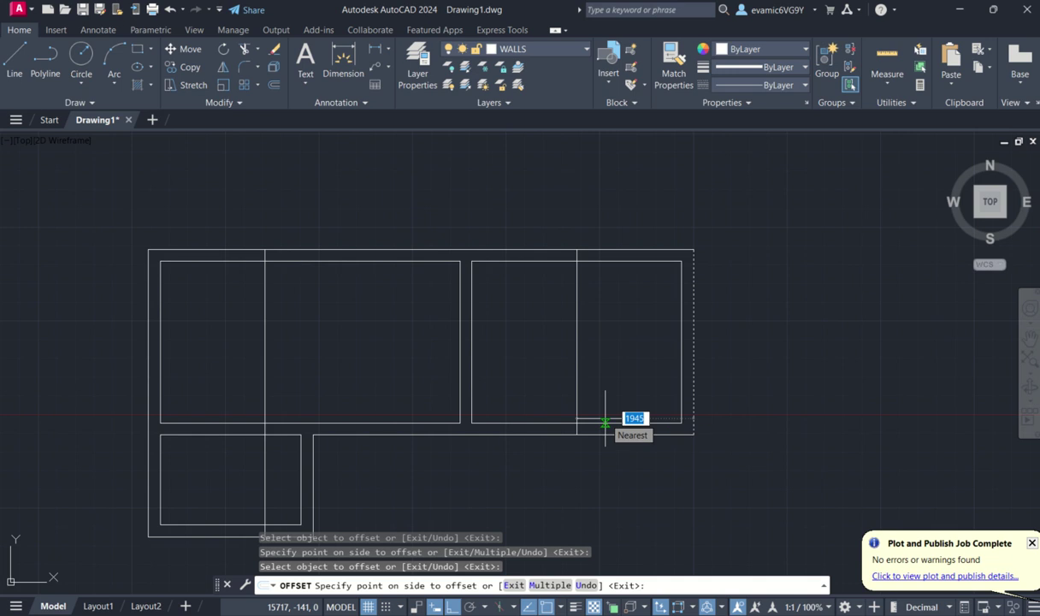
type("1195")
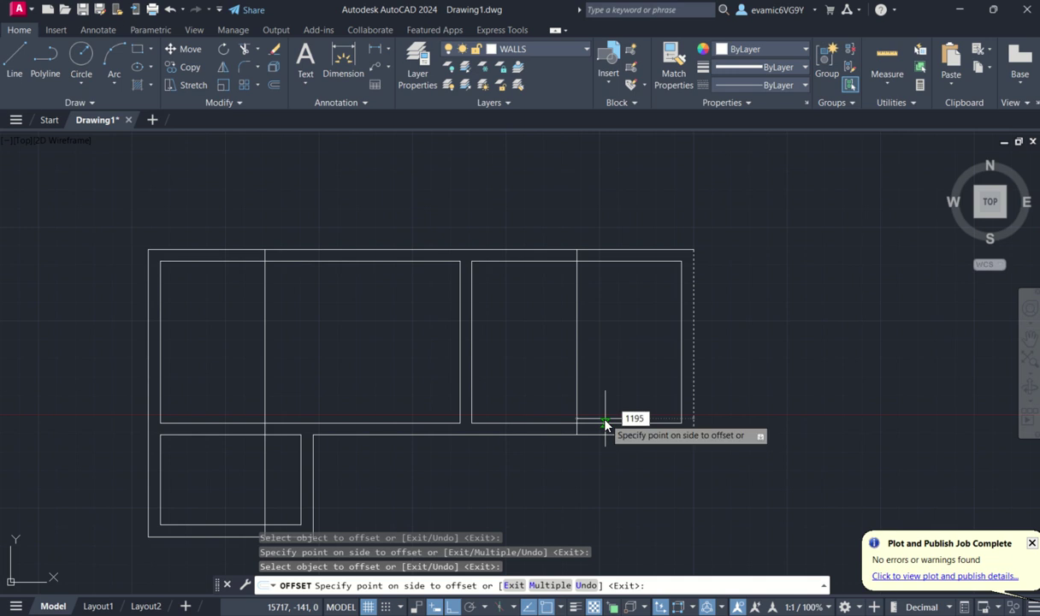
key("Return")
middle_click_drag(537, 396, 552, 366)
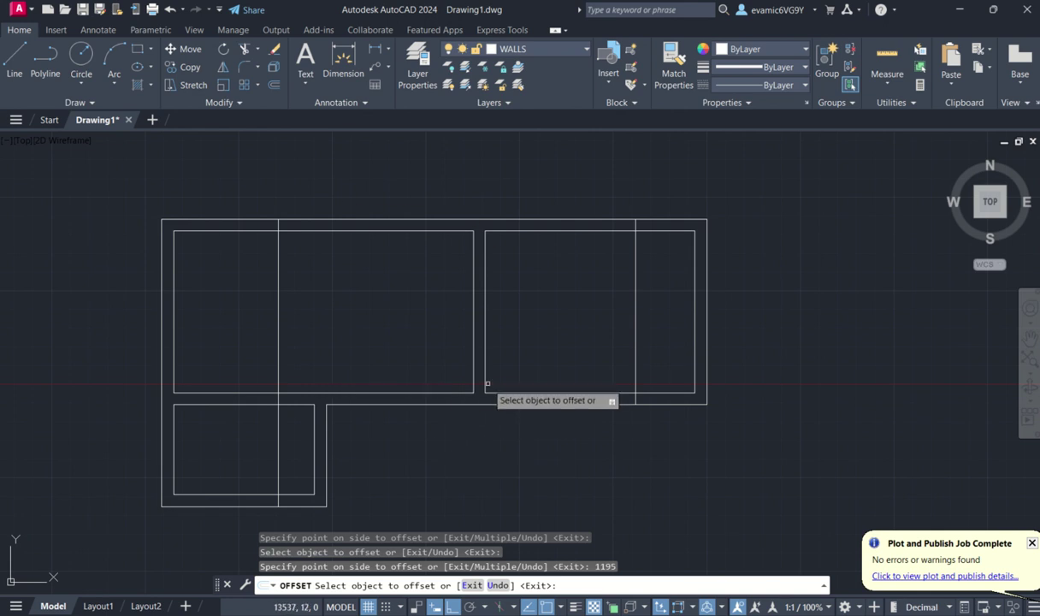
key("alt+Tab")
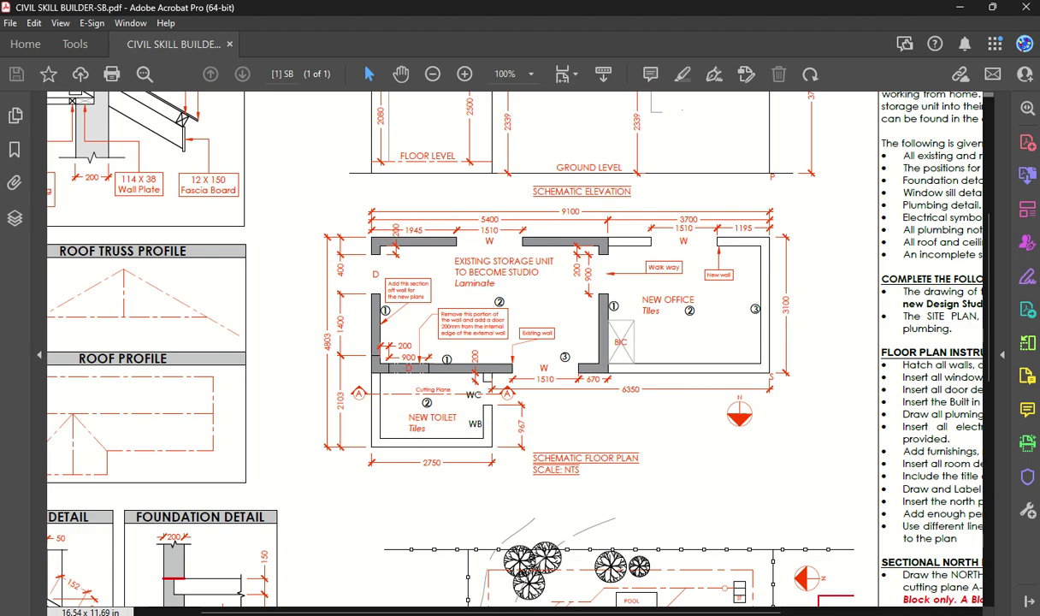
key("alt+Tab")
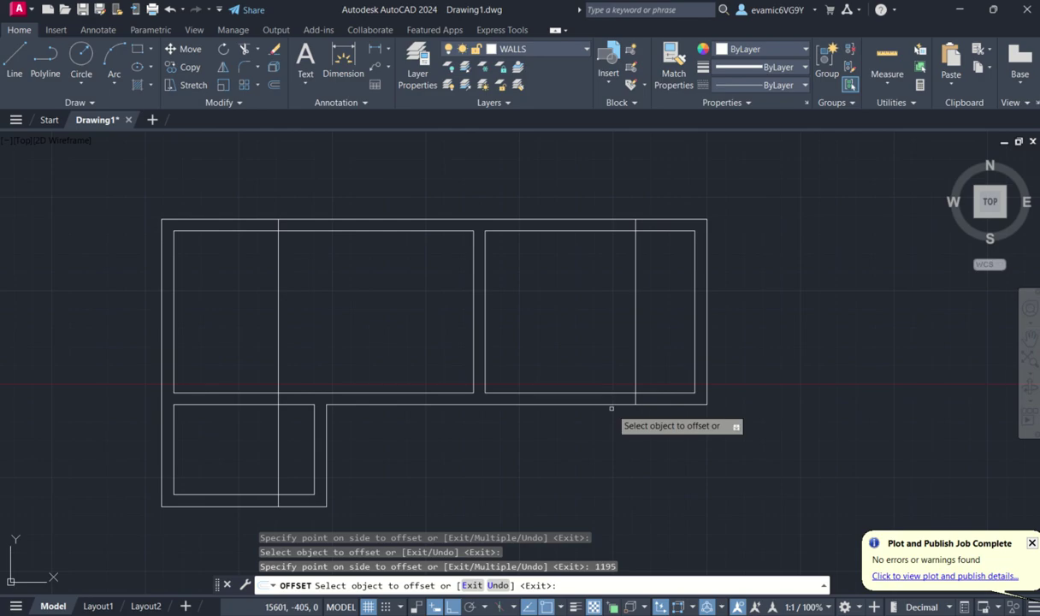
left_click(485, 363)
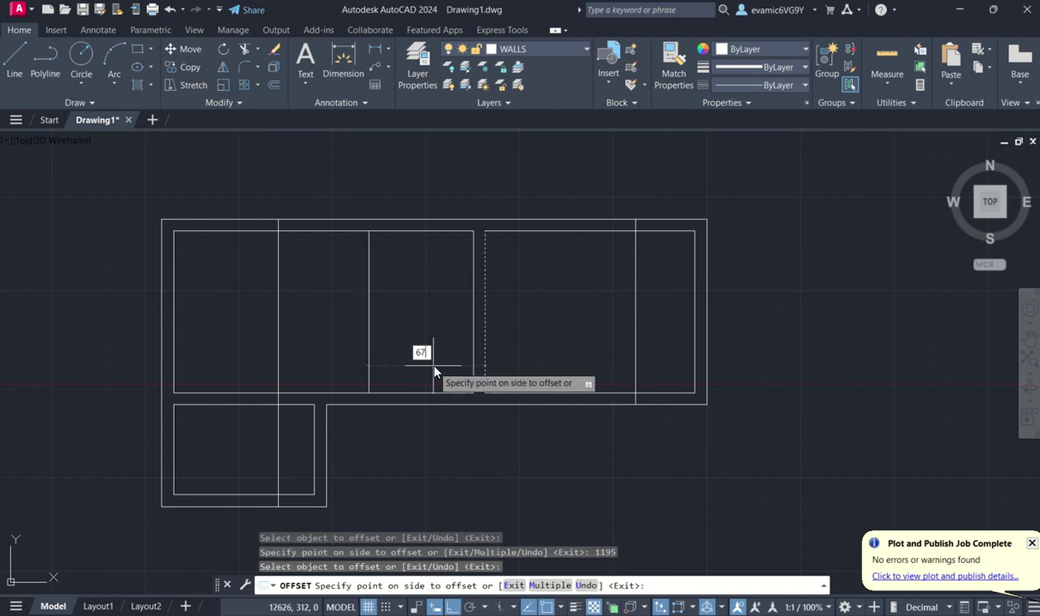
key("Return")
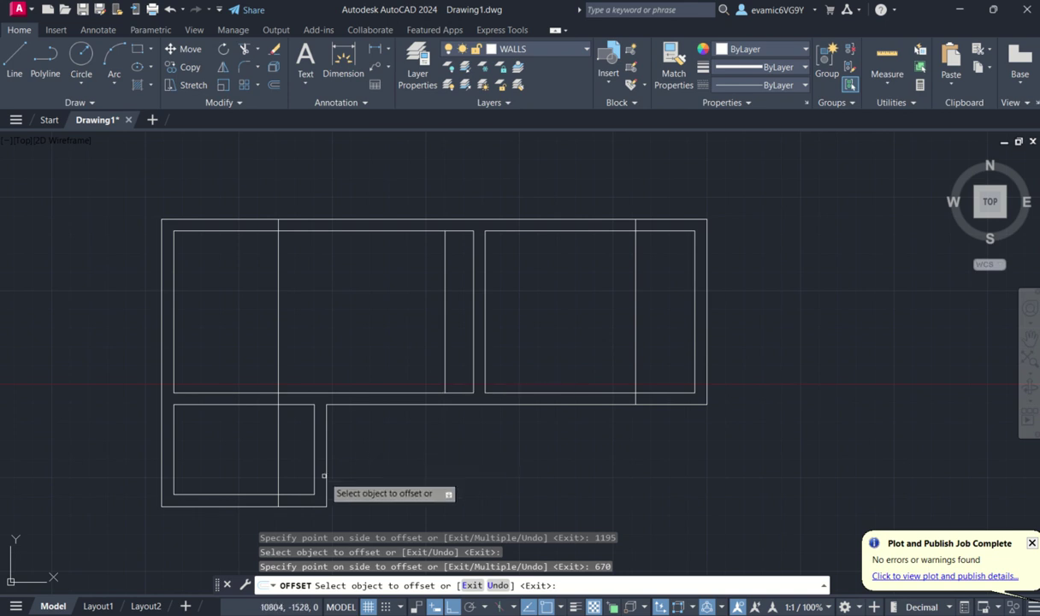
scroll(330, 422, "up", 2)
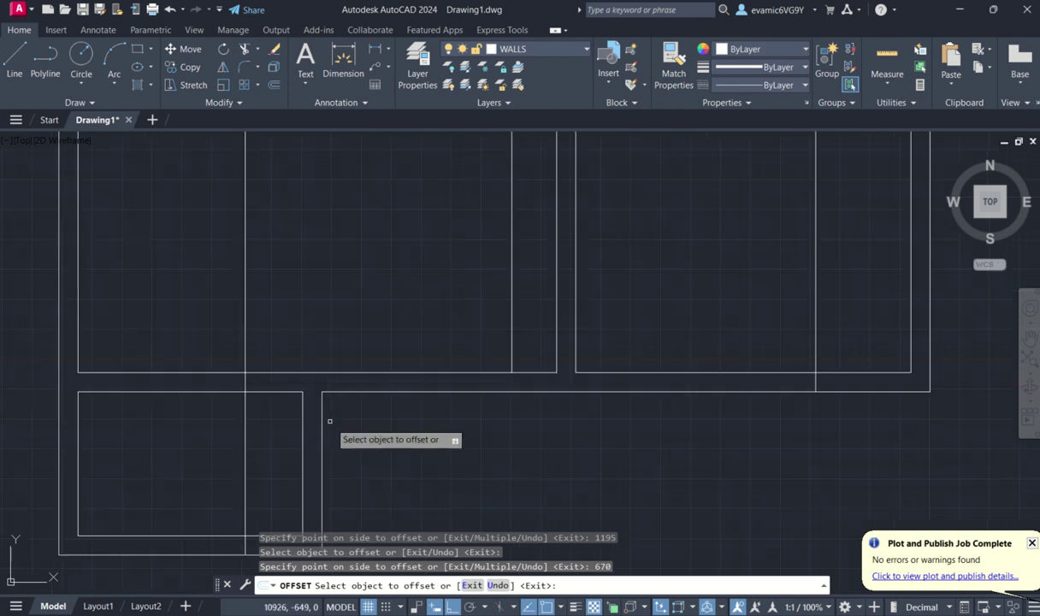
Step: Offset the lower outer wall line 200 inward, then end OFFSET
key("alt+Tab")
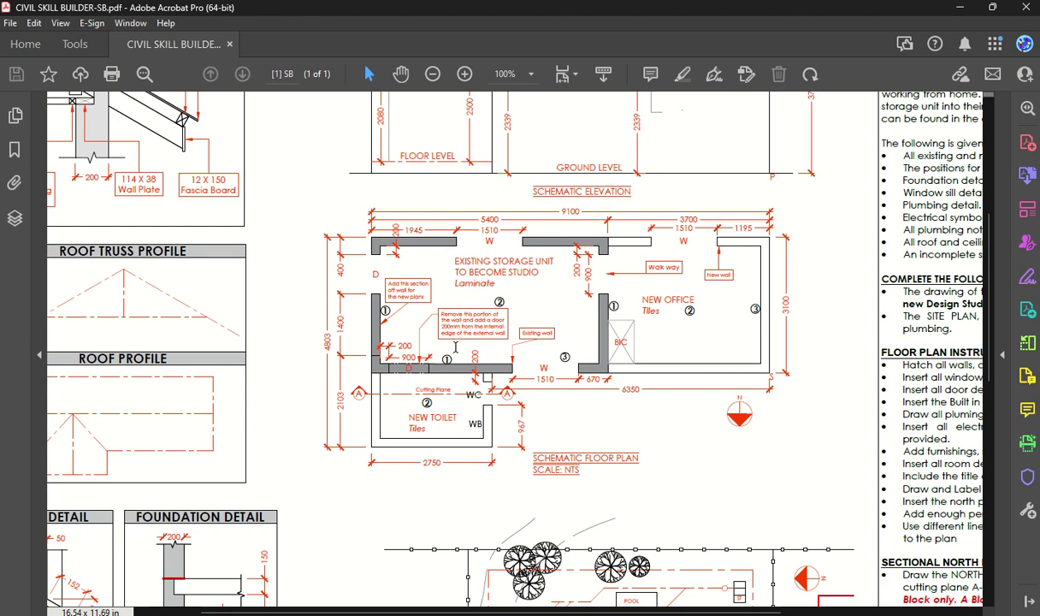
key("alt+Tab")
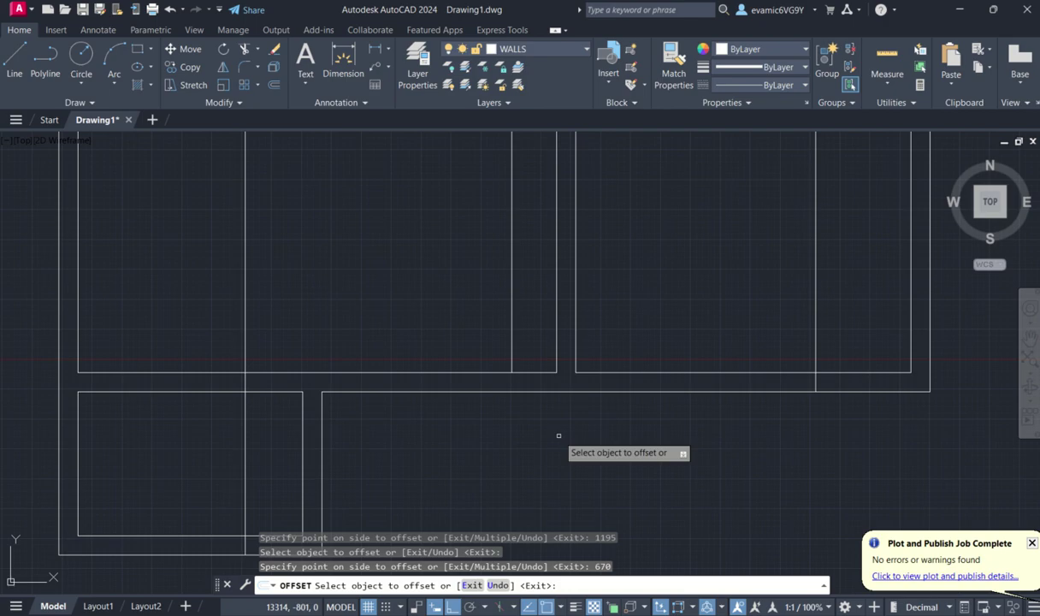
left_click(358, 393)
type("200")
key("Return")
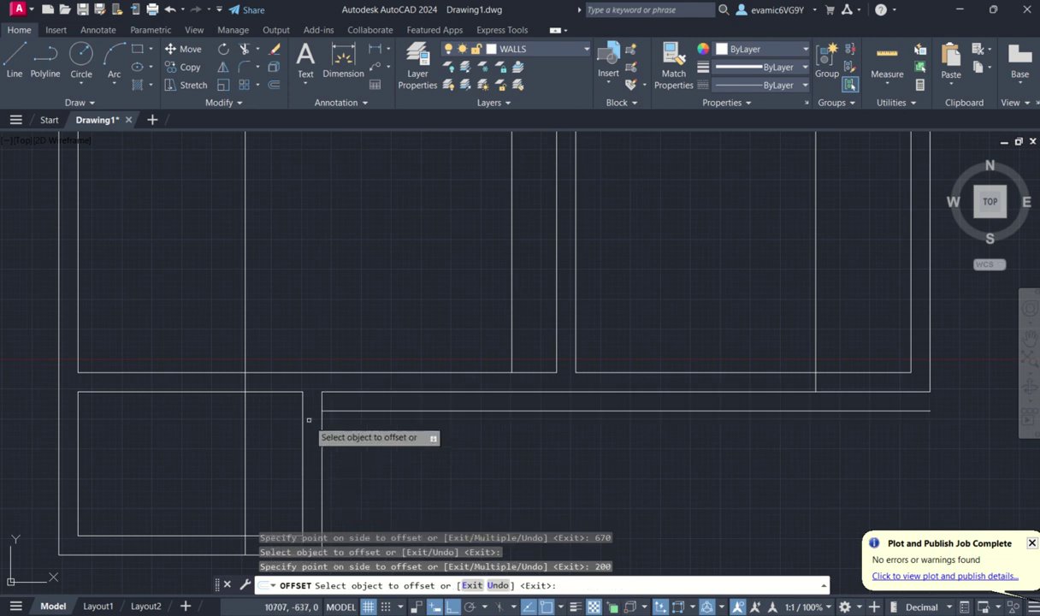
key("Escape")
Step: Select the new vertical and horizontal guide lines and cancel stretching their end grips
left_click(512, 363)
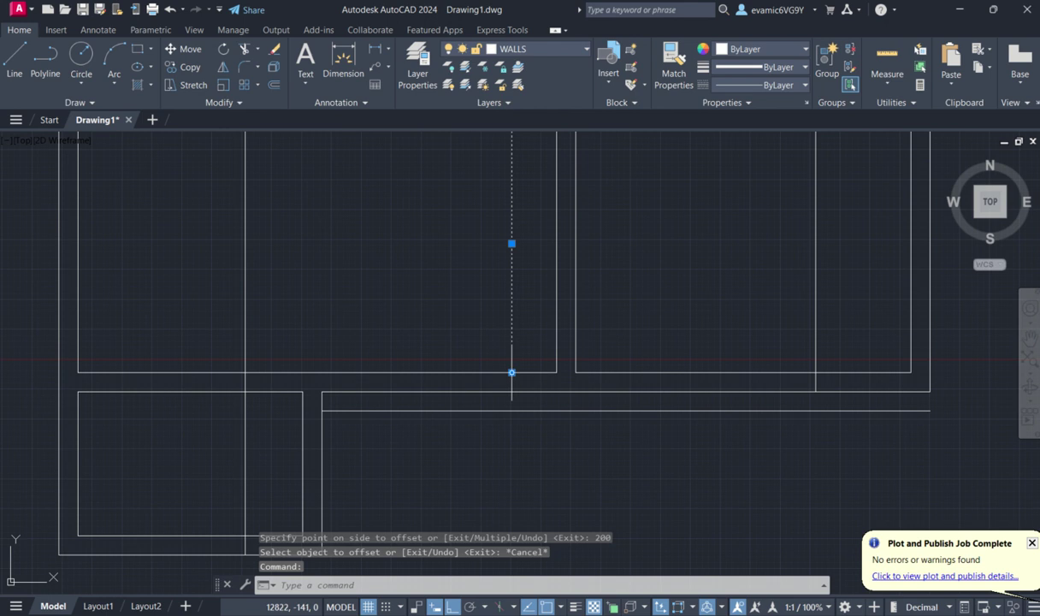
left_click(511, 372)
key("Escape")
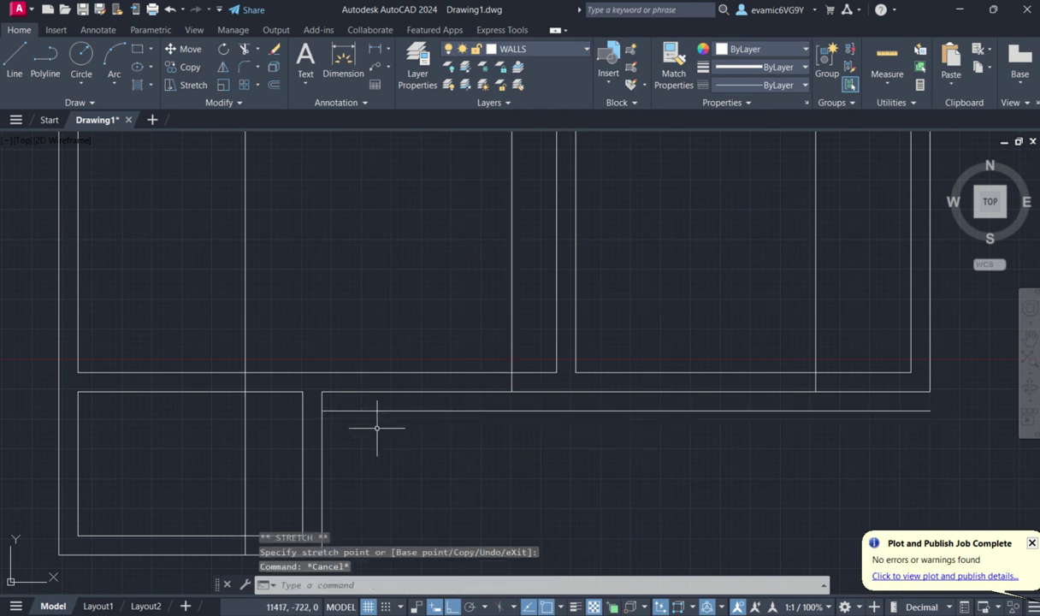
left_click(333, 411)
left_click(321, 411)
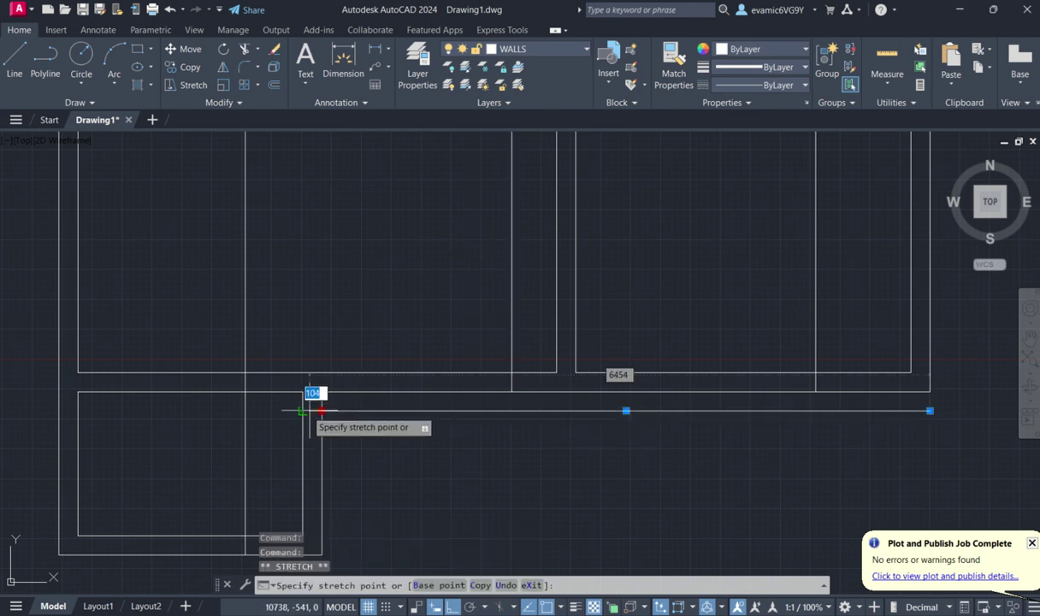
scroll(484, 298, "down", 4)
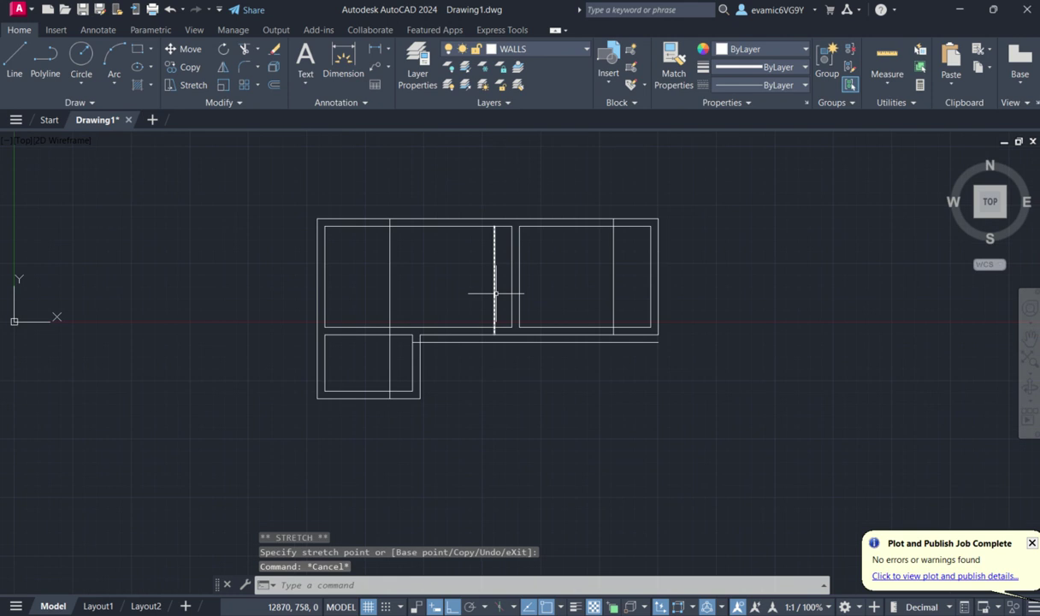
Step: Start OFFSET with the 1510 window distance from the PDF and copy a vertical line rightward
mouse_move(494, 293)
key("Escape")
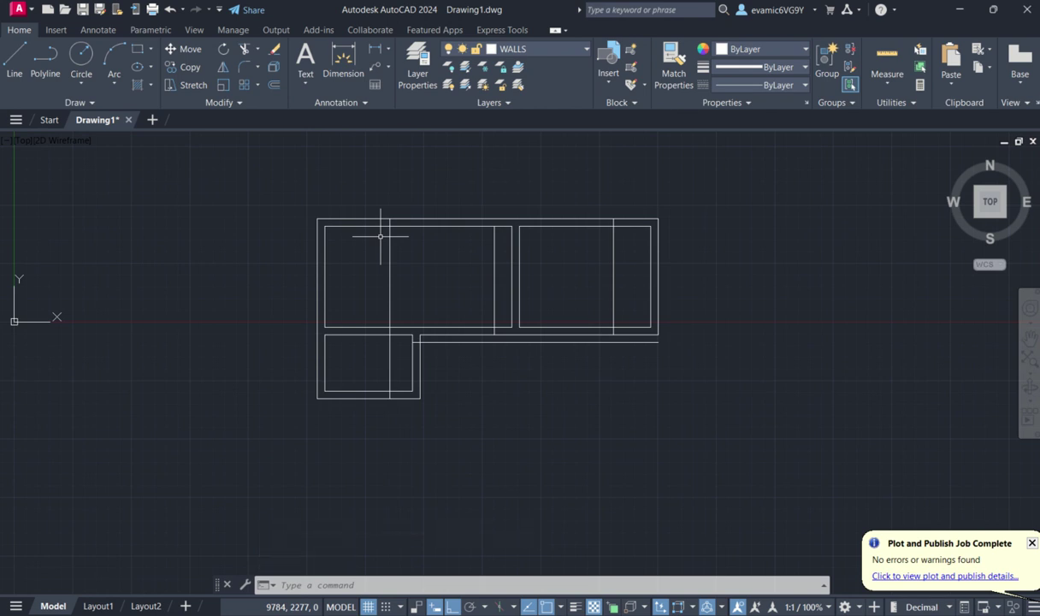
type("offset")
key("Return")
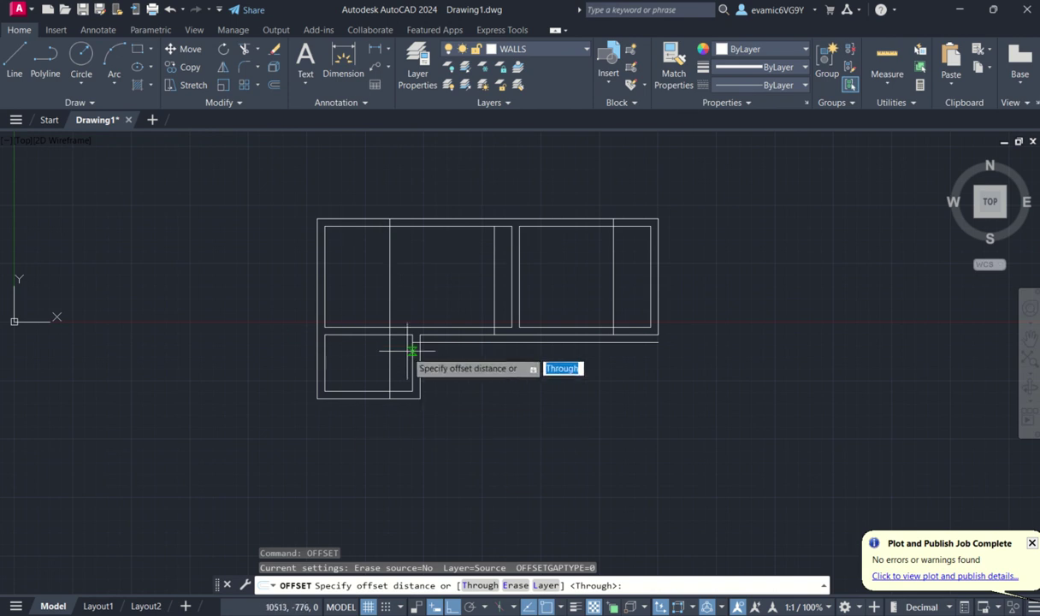
key("alt+Tab")
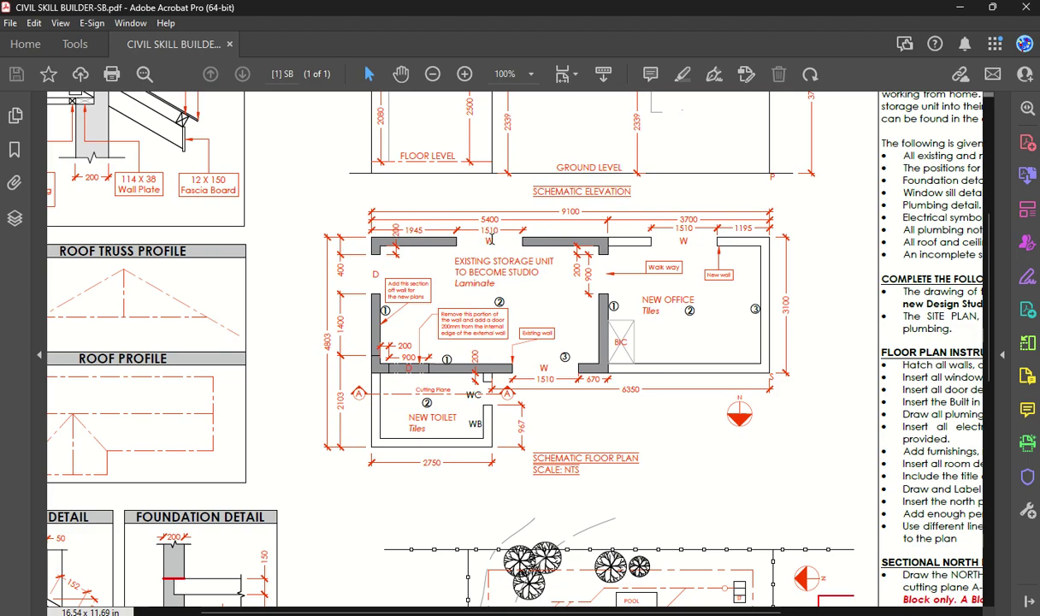
key("alt+Tab")
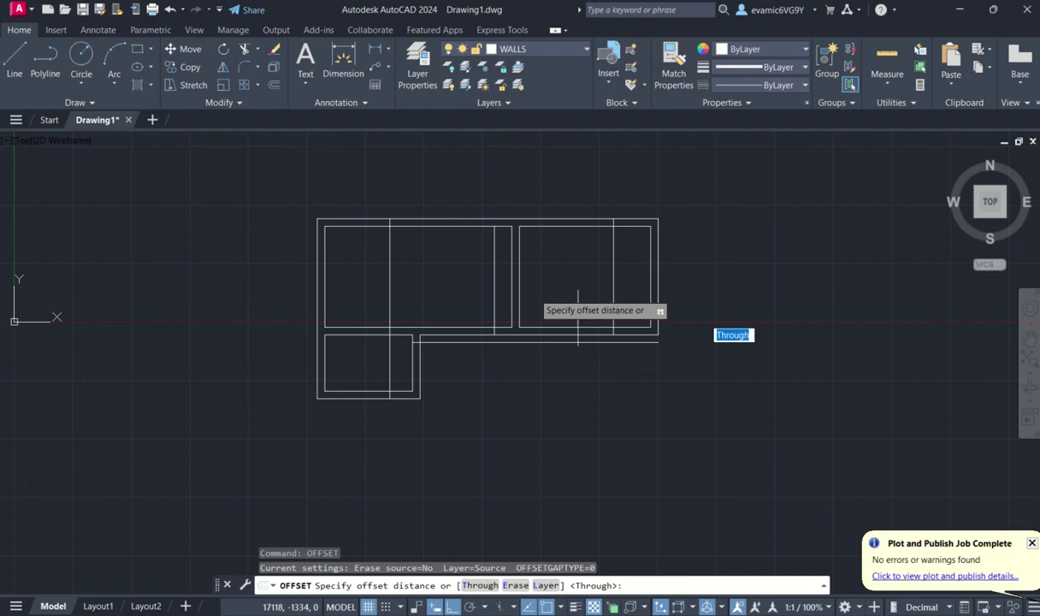
type("1510")
key("Return")
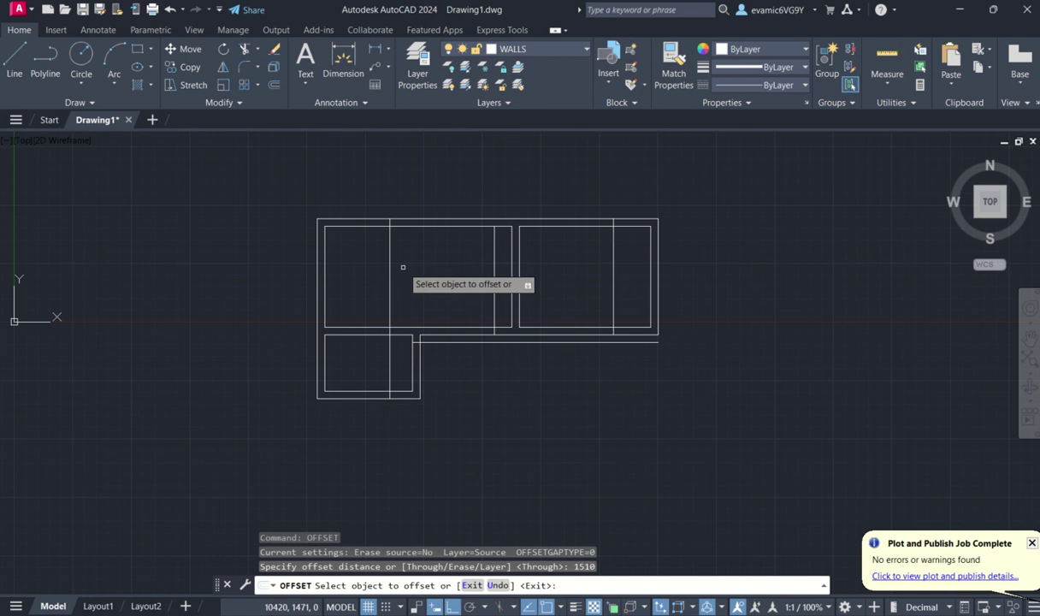
left_click(390, 271)
left_click(434, 264)
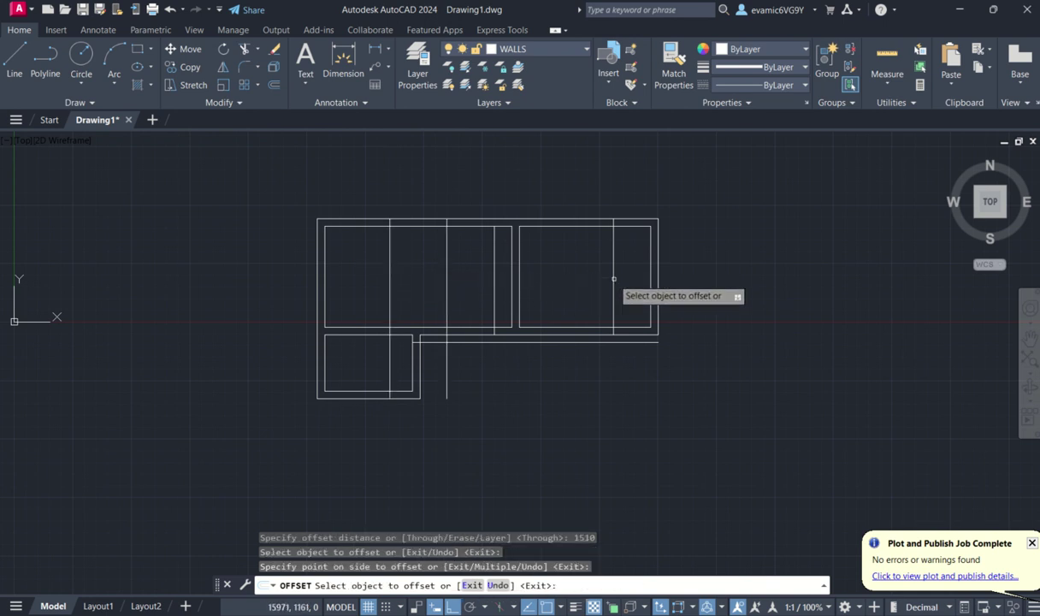
Step: Offset two more vertical wall lines 1510 to mark the other opening edges
left_click(613, 279)
left_click(594, 278)
scroll(496, 346, "up", 4)
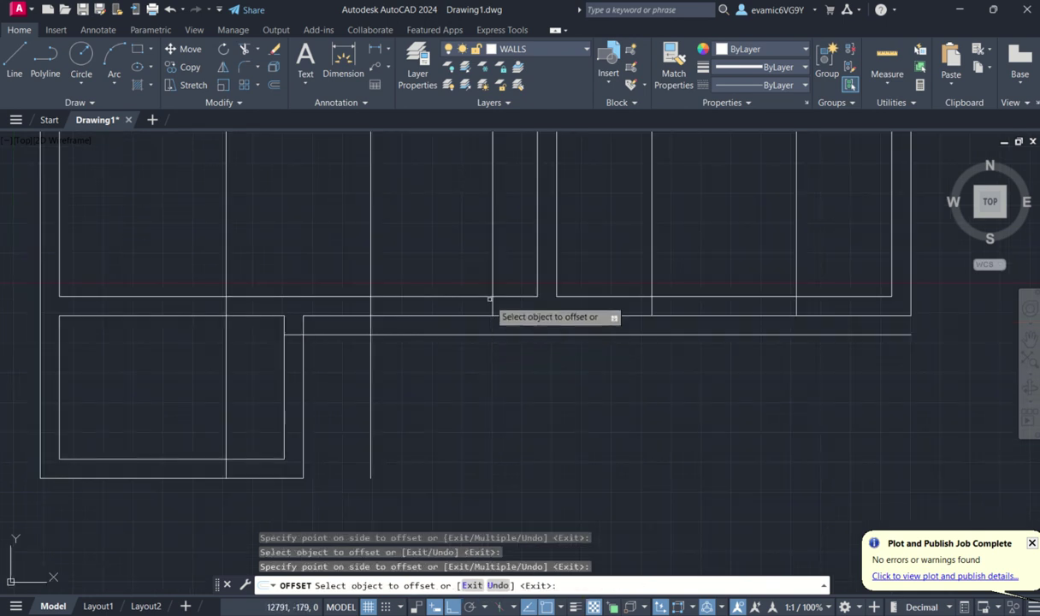
left_click(493, 295)
left_click(355, 272)
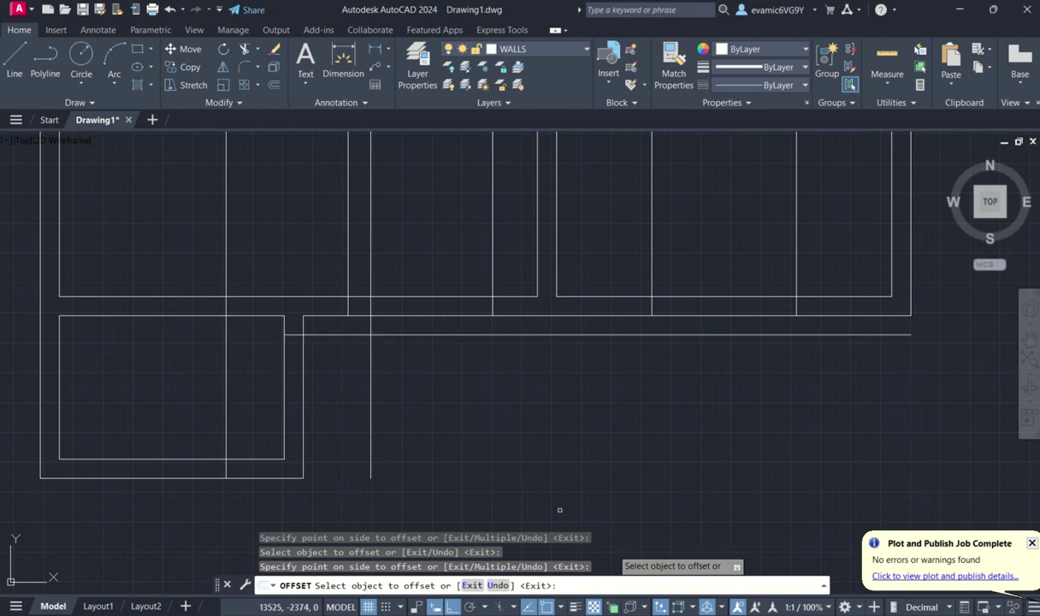
Step: Offset the bottom wall line 967 upward across the smaller room
key("alt+Tab")
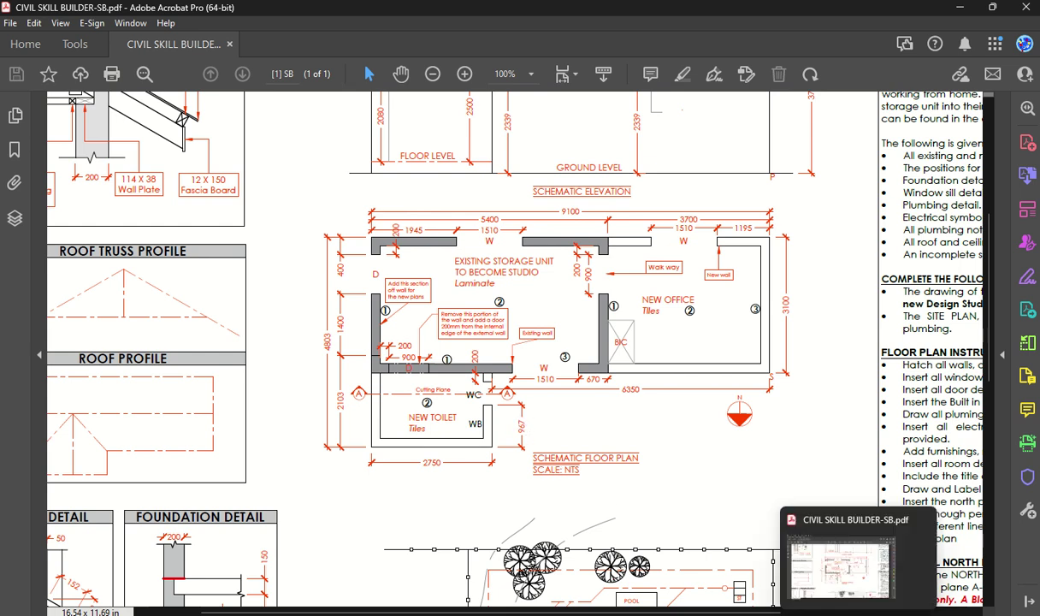
key("alt+Tab")
key("Return")
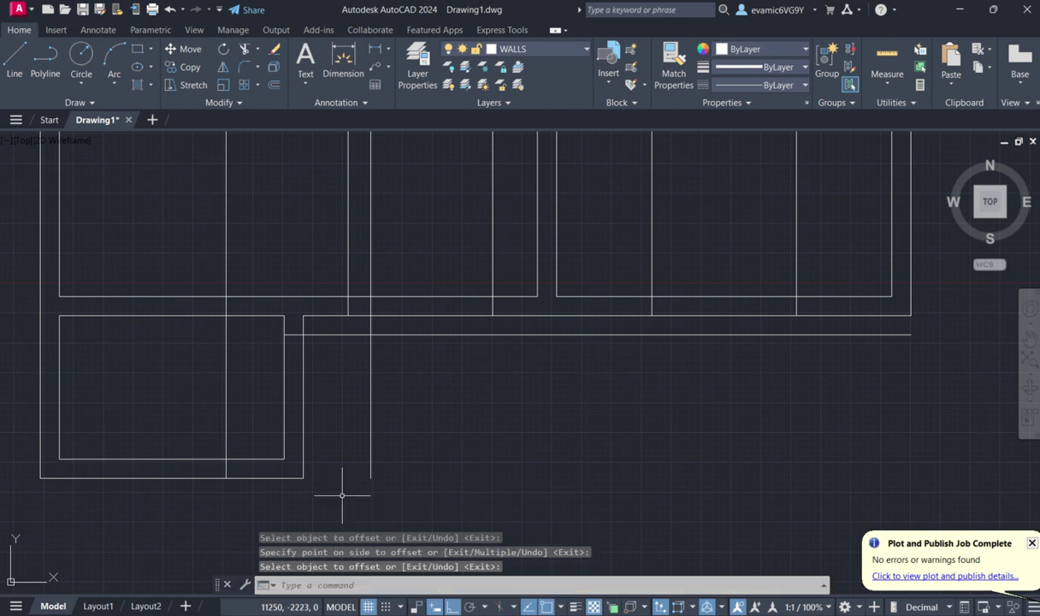
type("off")
key("Return")
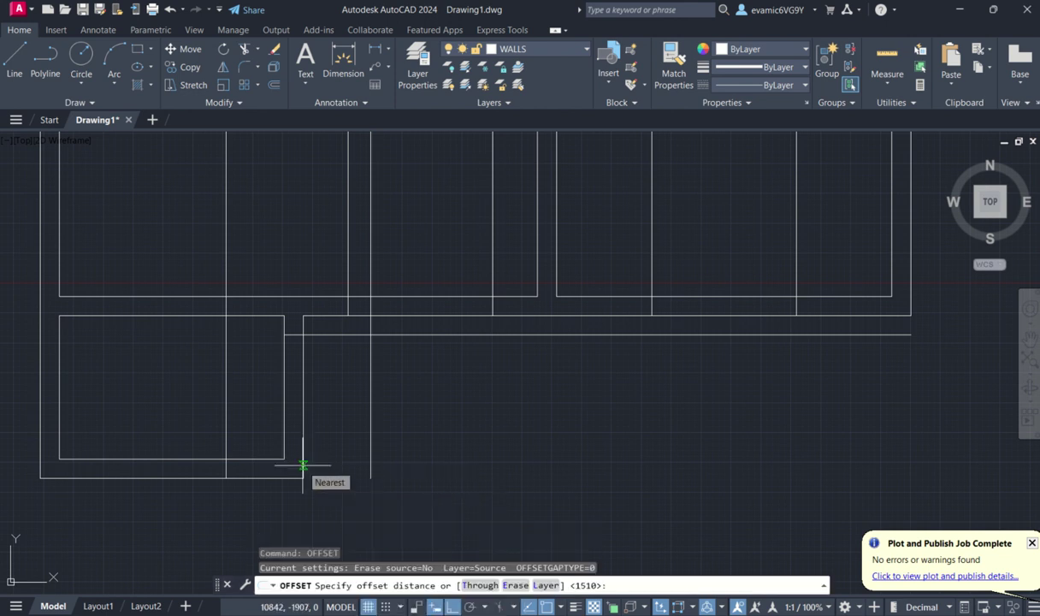
type("967")
key("Return")
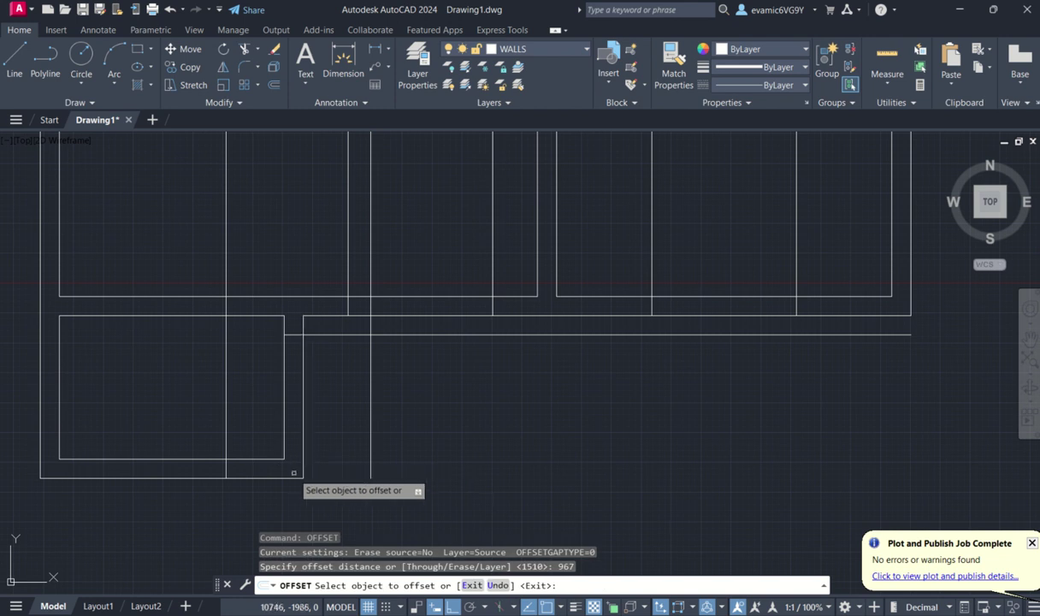
left_click(290, 478)
left_click(302, 429)
key("Escape")
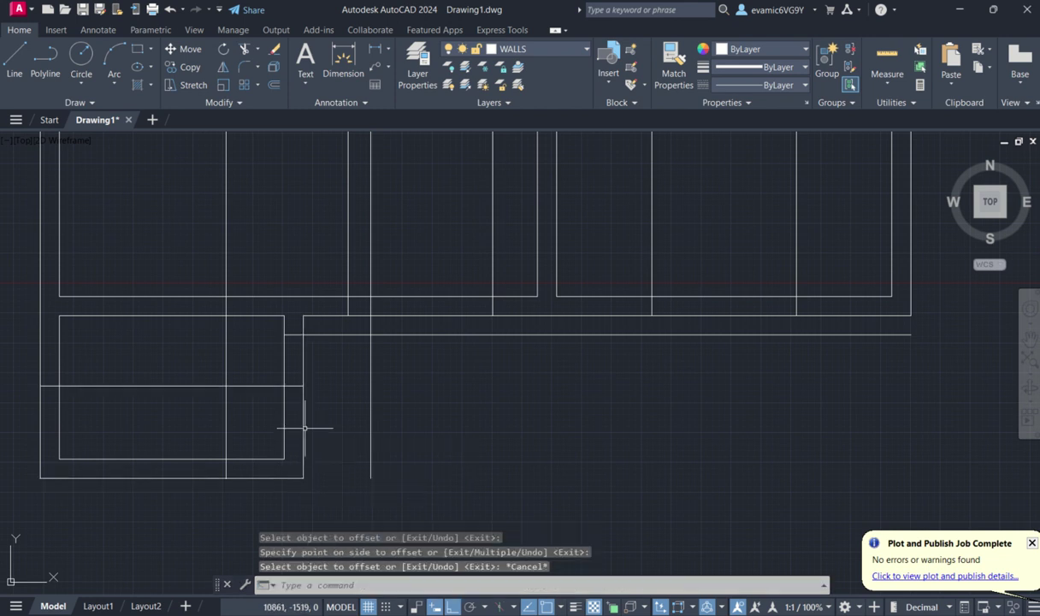
scroll(353, 457, "down", 2)
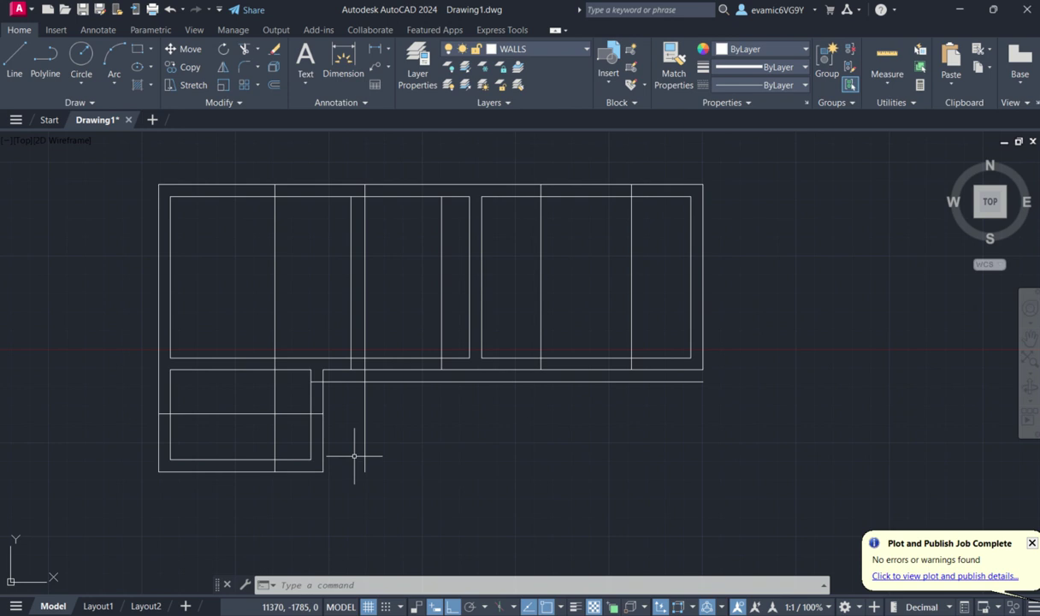
Step: Trim the opening segments in the right room and lower walls using fence selections
key("Return")
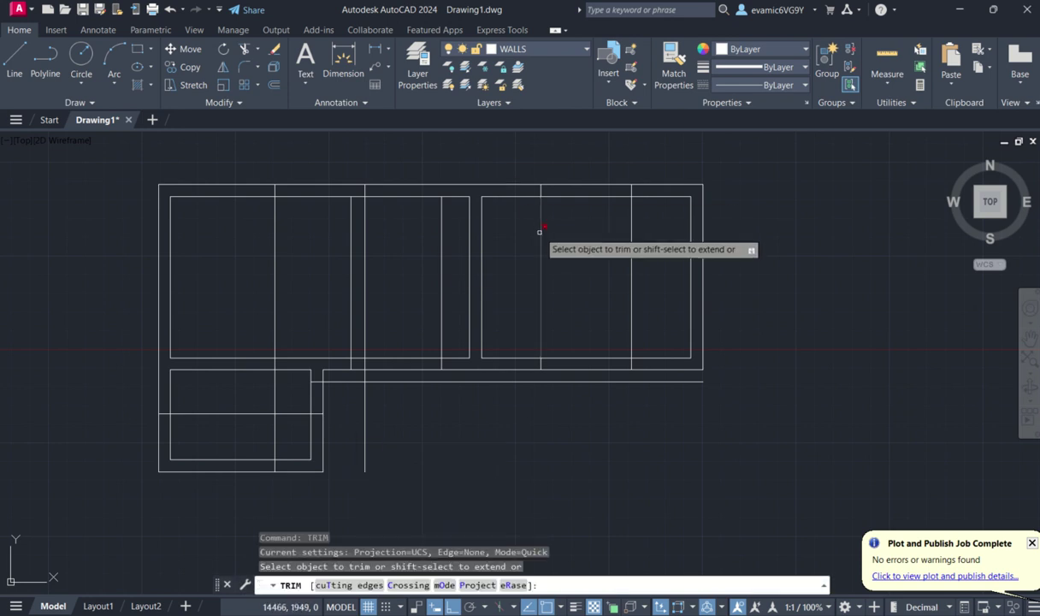
left_click_drag(534, 233, 637, 240)
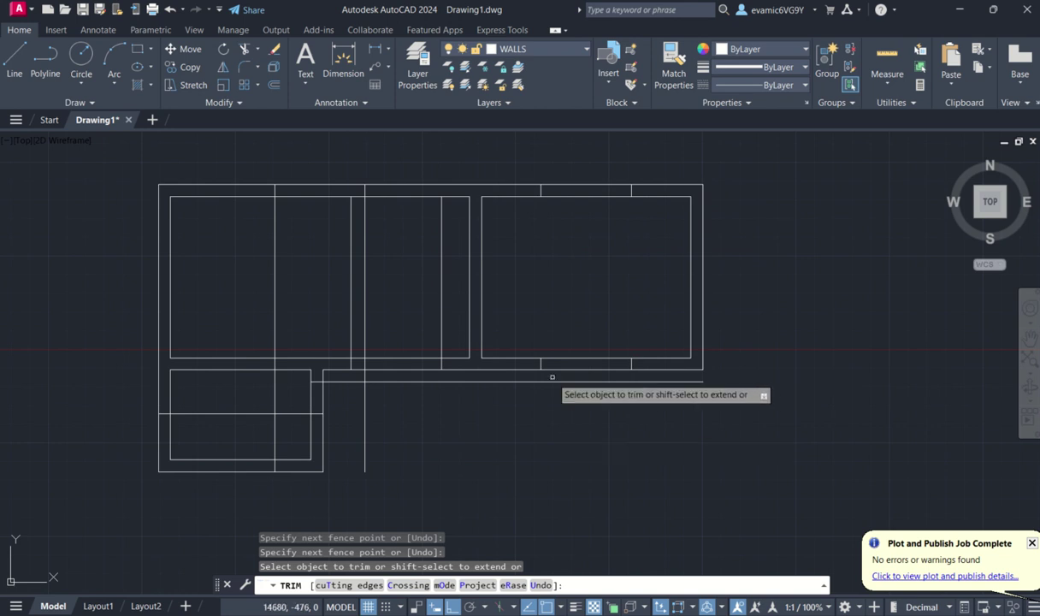
scroll(548, 366, "up", 2)
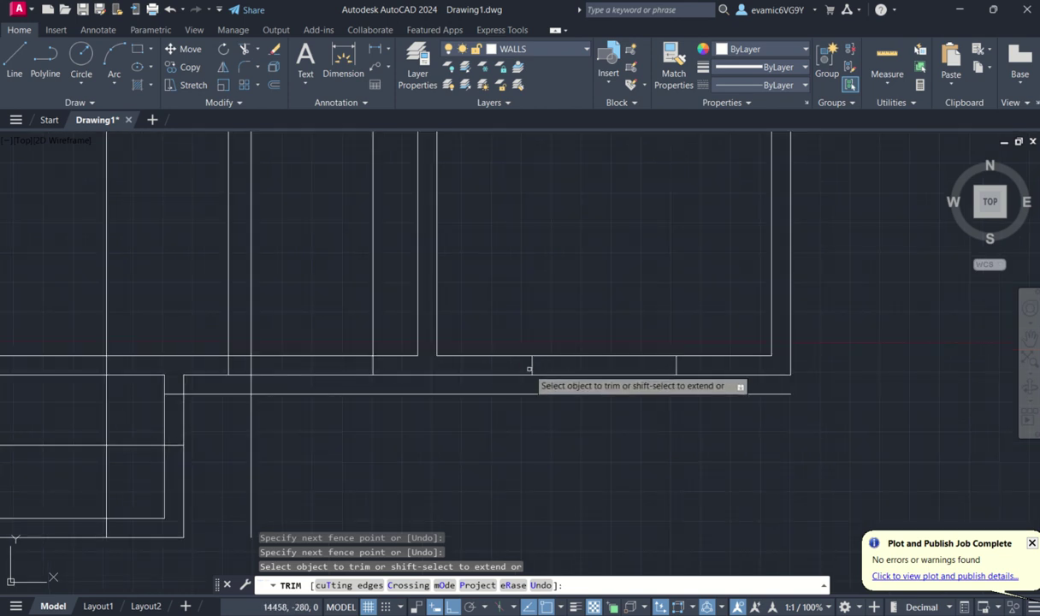
left_click(676, 364)
left_click(641, 400)
left_click(232, 458)
key("Return")
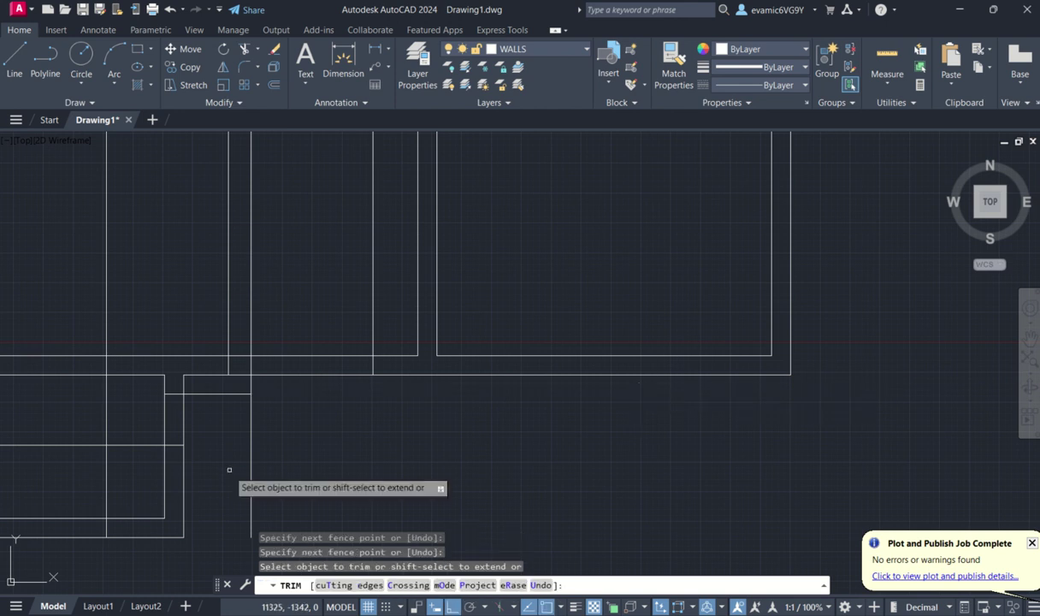
scroll(267, 442, "down", 3)
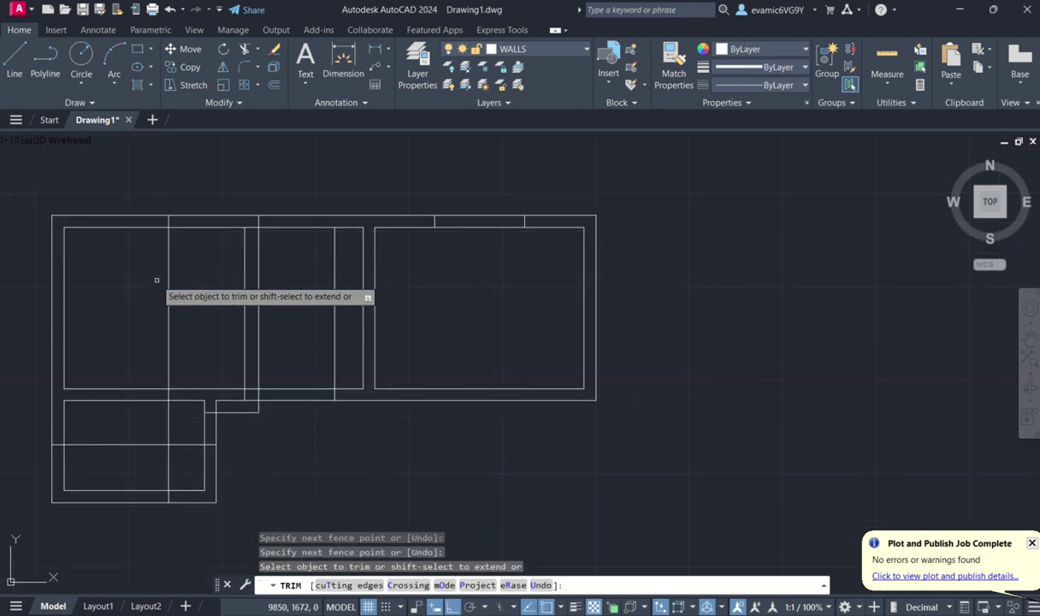
left_click(152, 277)
key("Return")
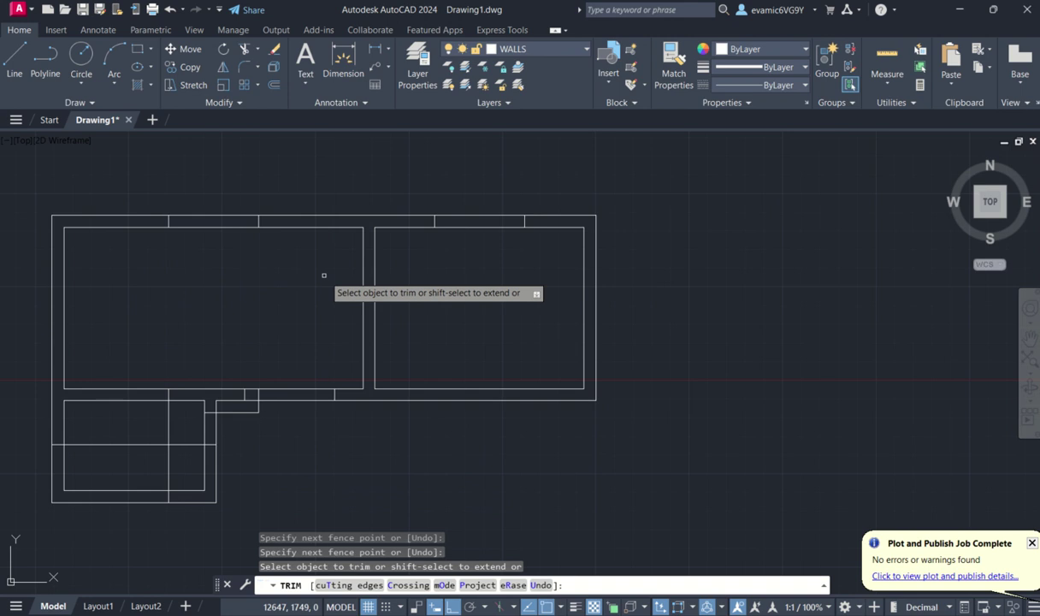
Step: Trim the small wall segment and vertical line between the lower-left room's wall lines
scroll(274, 428, "up", 4)
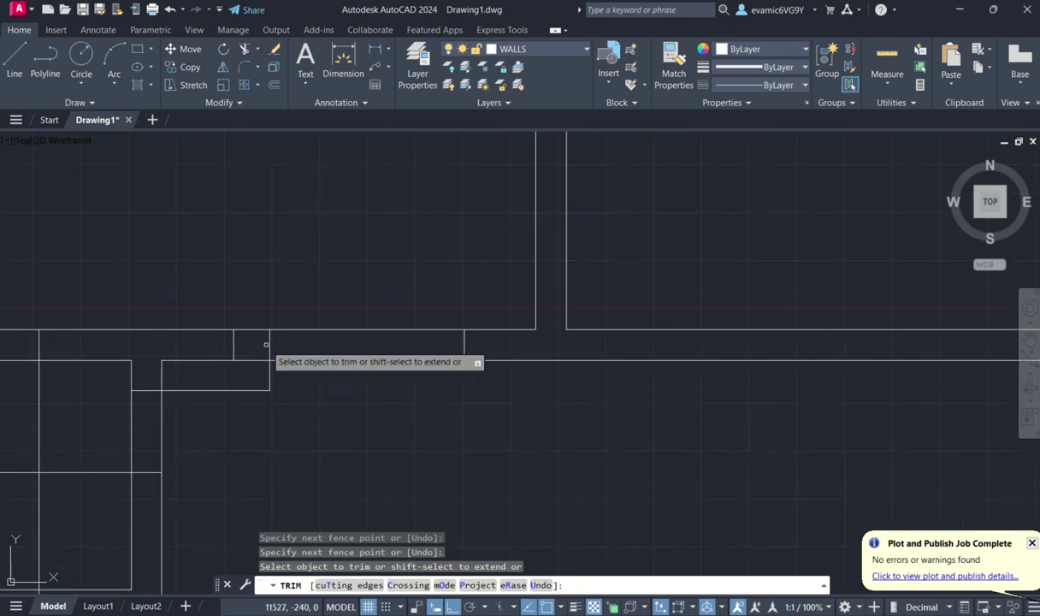
left_click(261, 390)
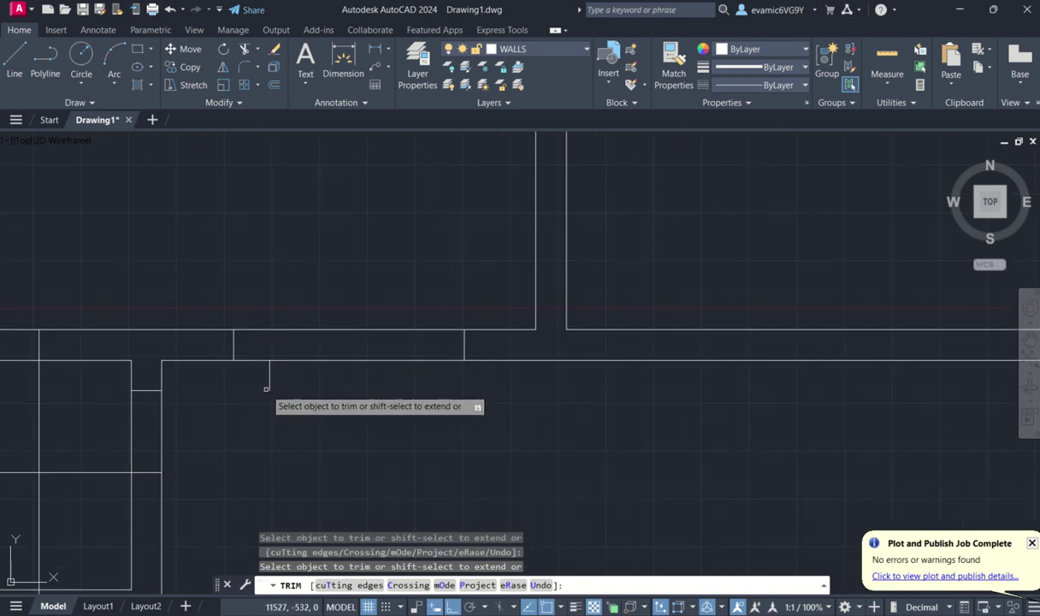
scroll(268, 387, "down", 4)
middle_click_drag(269, 385, 376, 353)
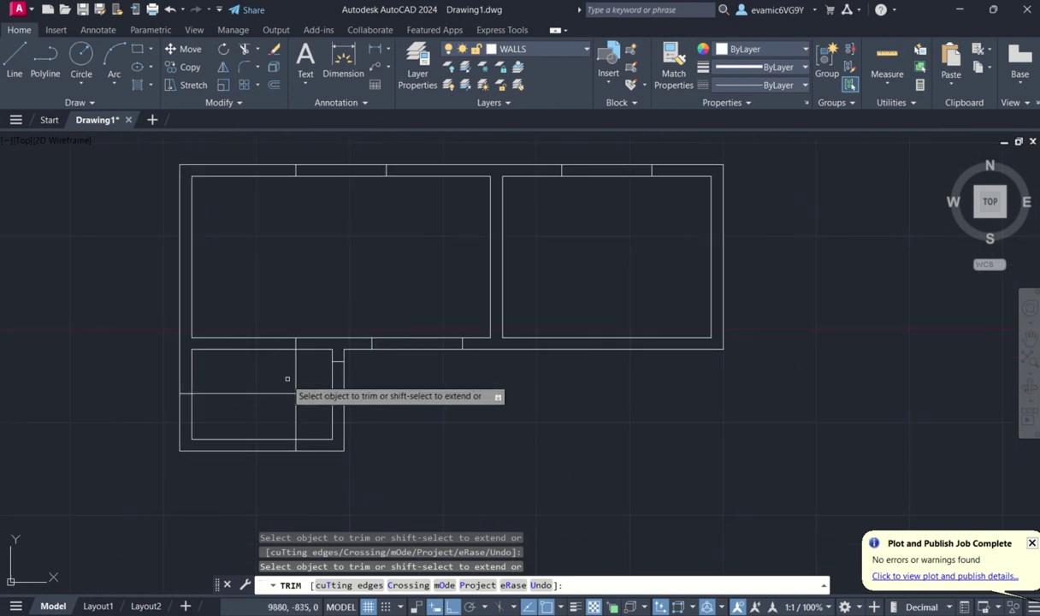
scroll(296, 369, "up", 2)
mouse_move(296, 369)
left_mouse_down()
mouse_move(295, 329)
mouse_move(310, 389)
mouse_move(257, 386)
mouse_move(304, 430)
mouse_move(299, 489)
left_mouse_up()
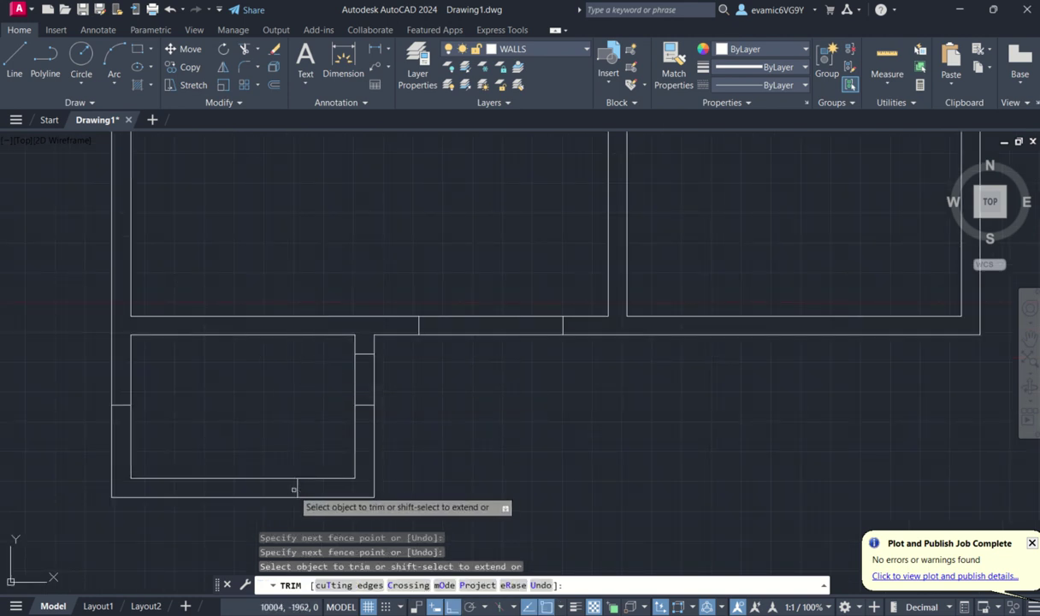
Step: Cut the top-wall doorway and window gaps and the bottom-wall gap, then compare with the PDF
scroll(122, 406, "down", 5)
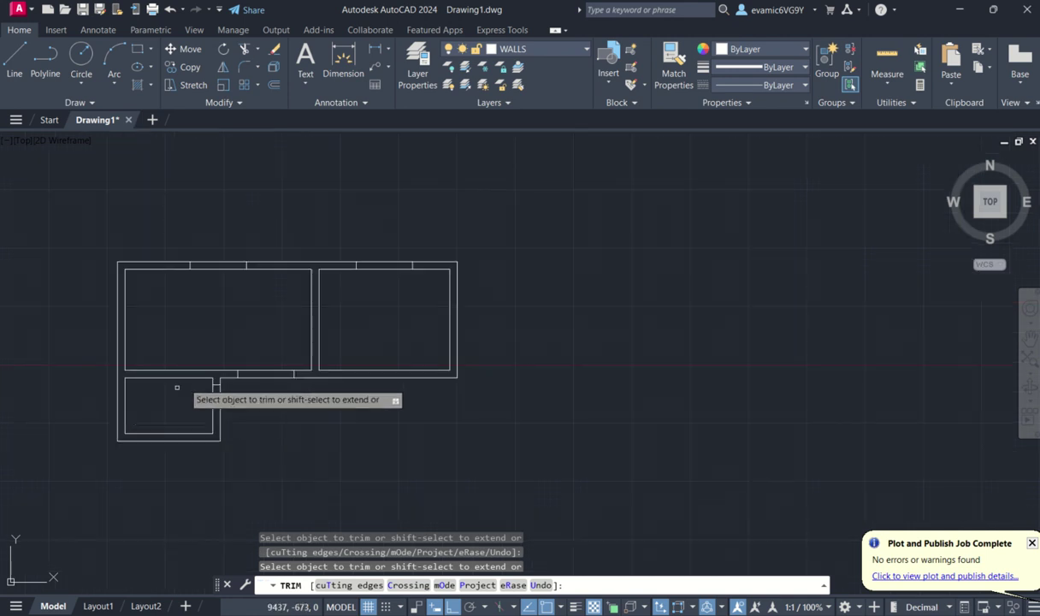
scroll(283, 426, "up", 5)
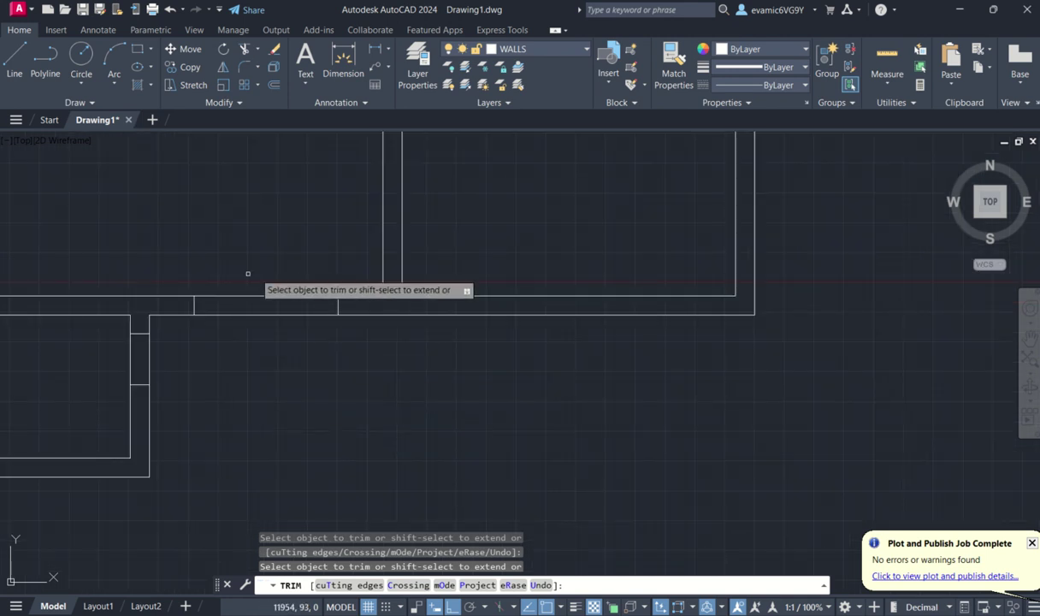
scroll(347, 313, "down", 2)
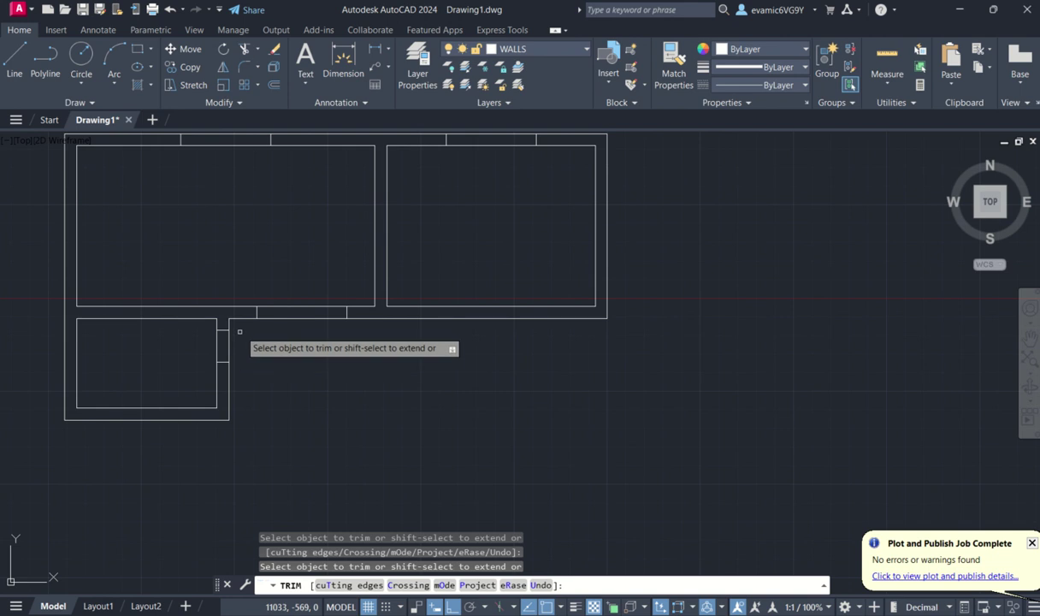
middle_click_drag(238, 330, 333, 354)
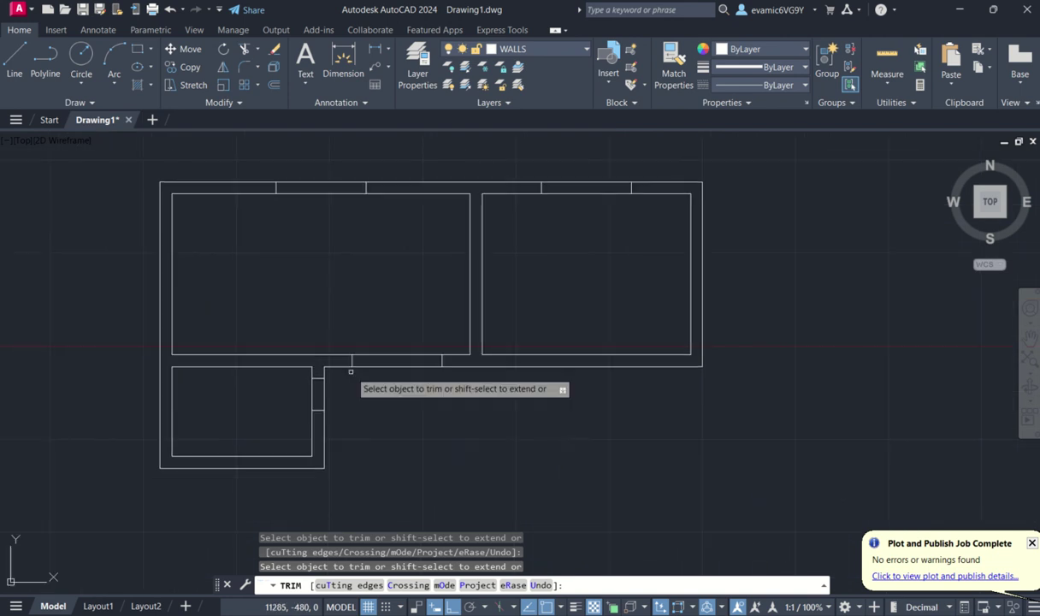
left_click(331, 181)
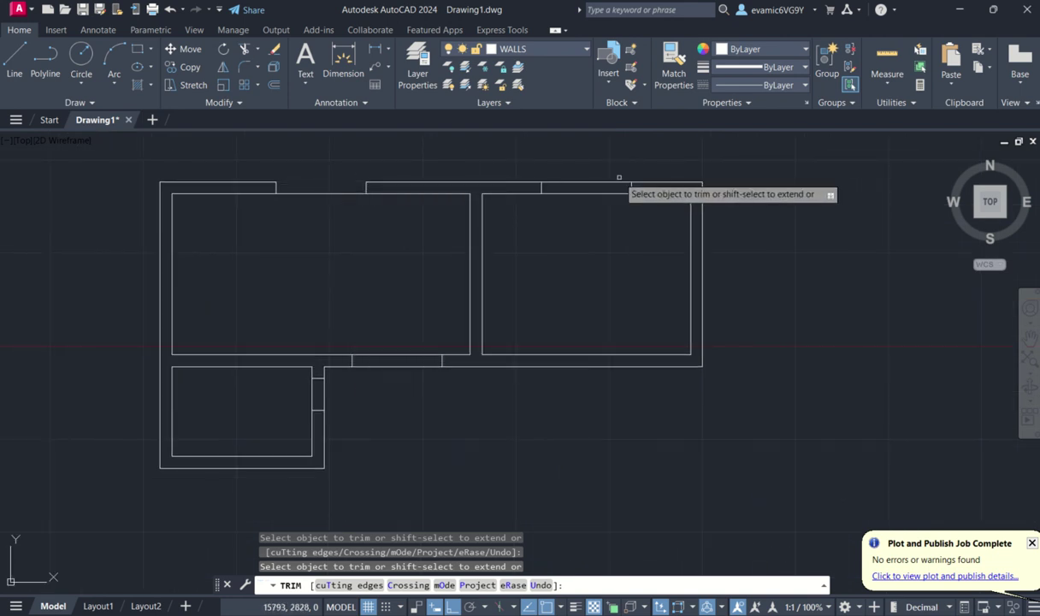
left_click(584, 181)
left_click(400, 366)
left_click(324, 400)
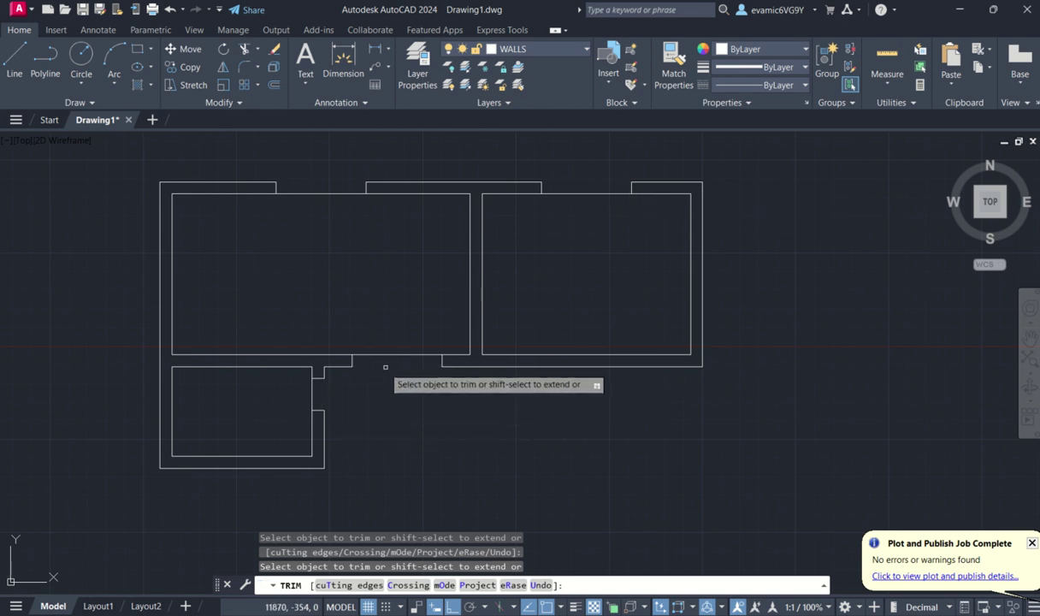
key("Escape")
middle_click_drag(398, 391, 492, 386)
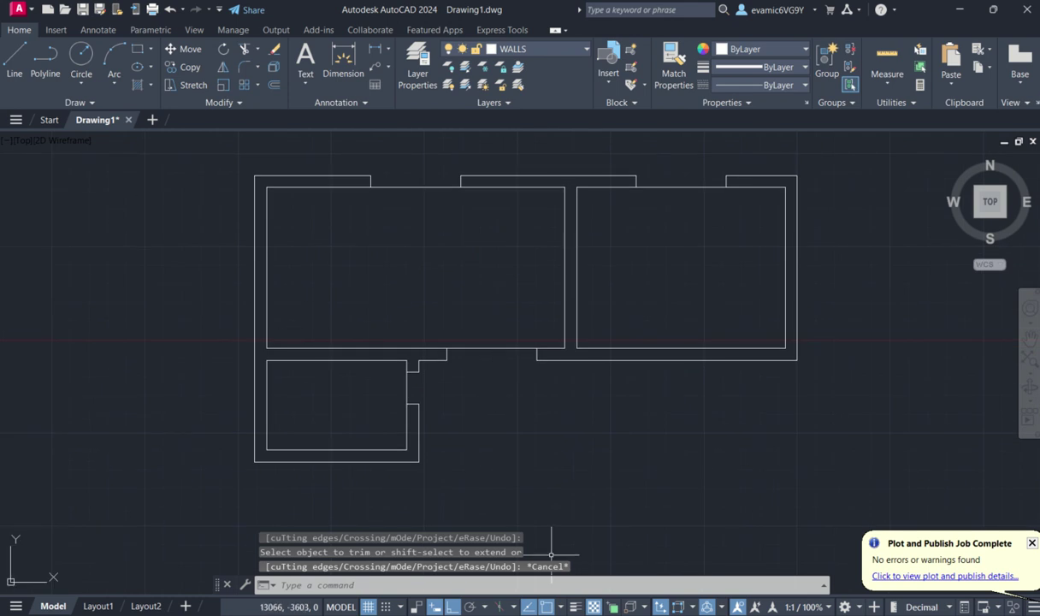
mouse_move(858, 612)
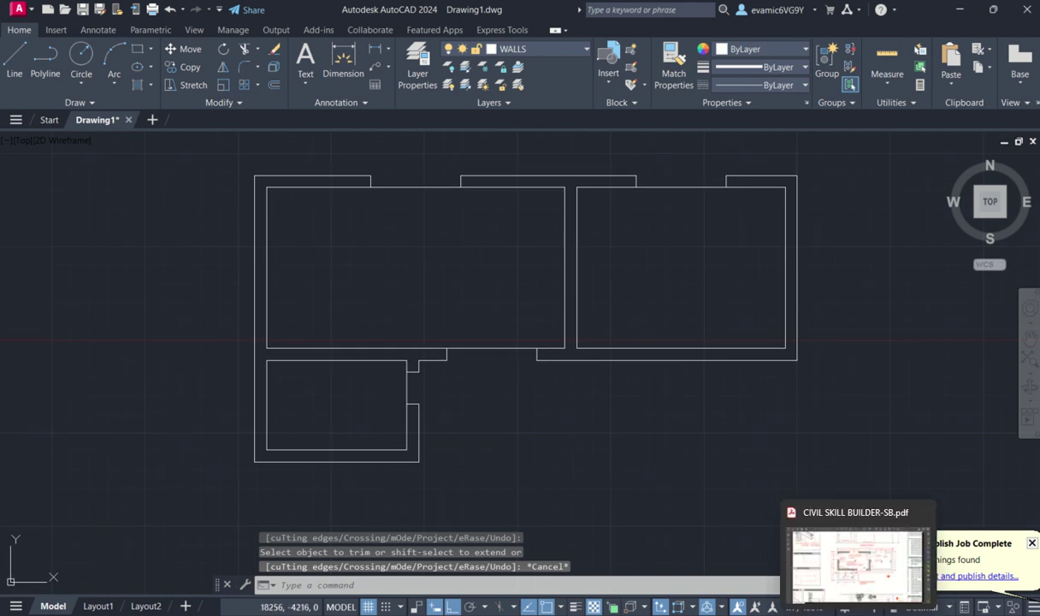
left_click(858, 564)
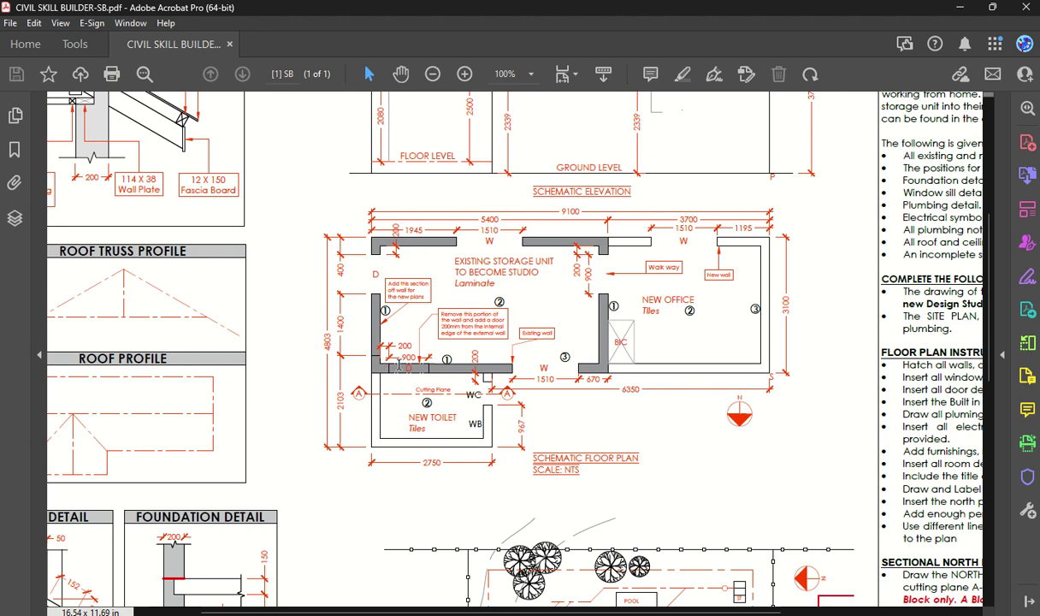
Step: Offset the upper-left room's top wall 200 down, then that line another 900 down
left_click(1014, 604)
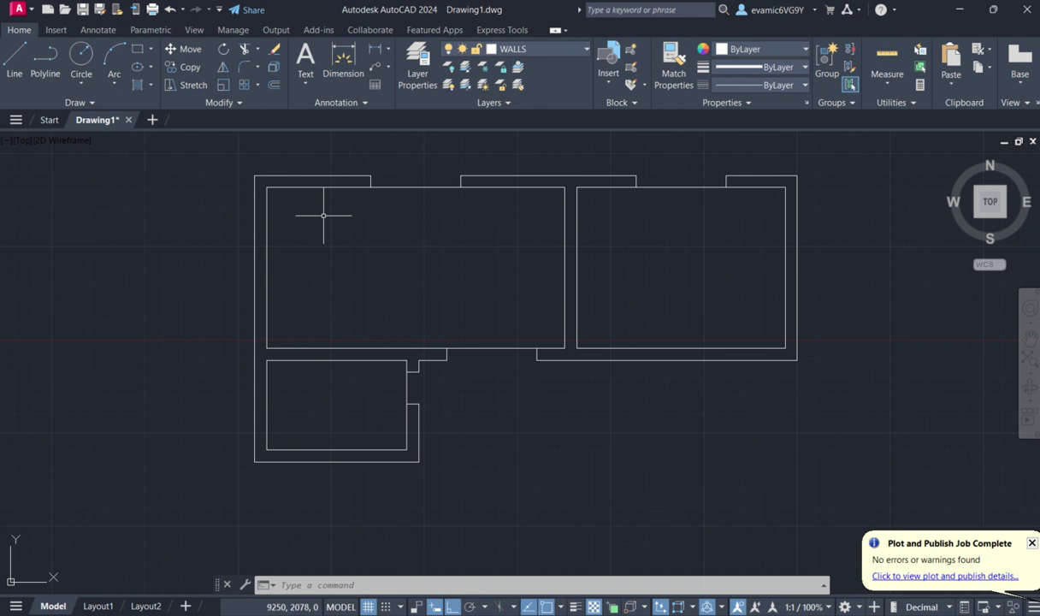
scroll(249, 186, "up", 4)
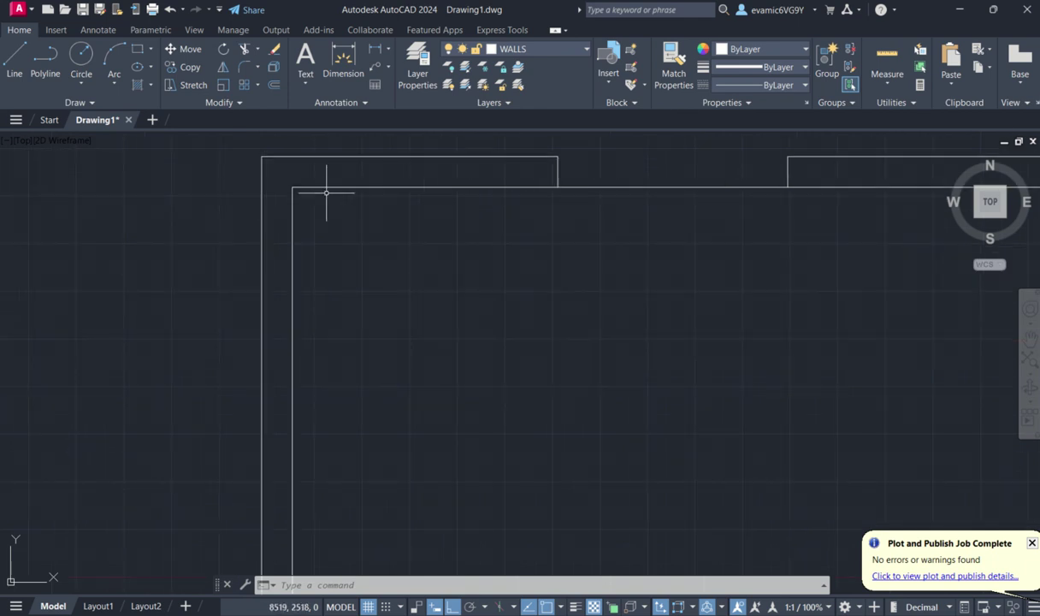
scroll(340, 183, "down", 4)
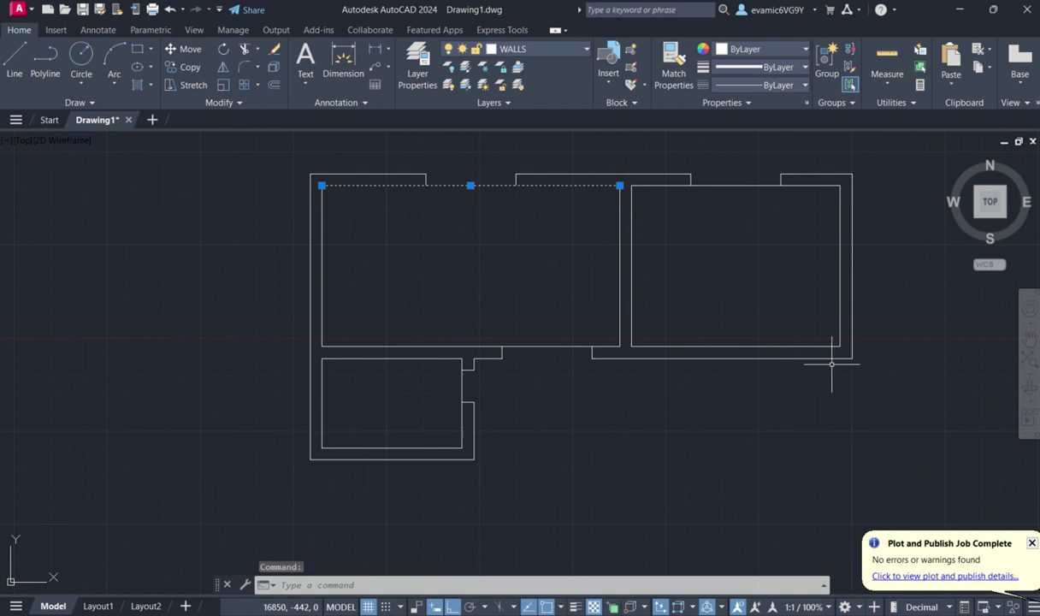
key("Return")
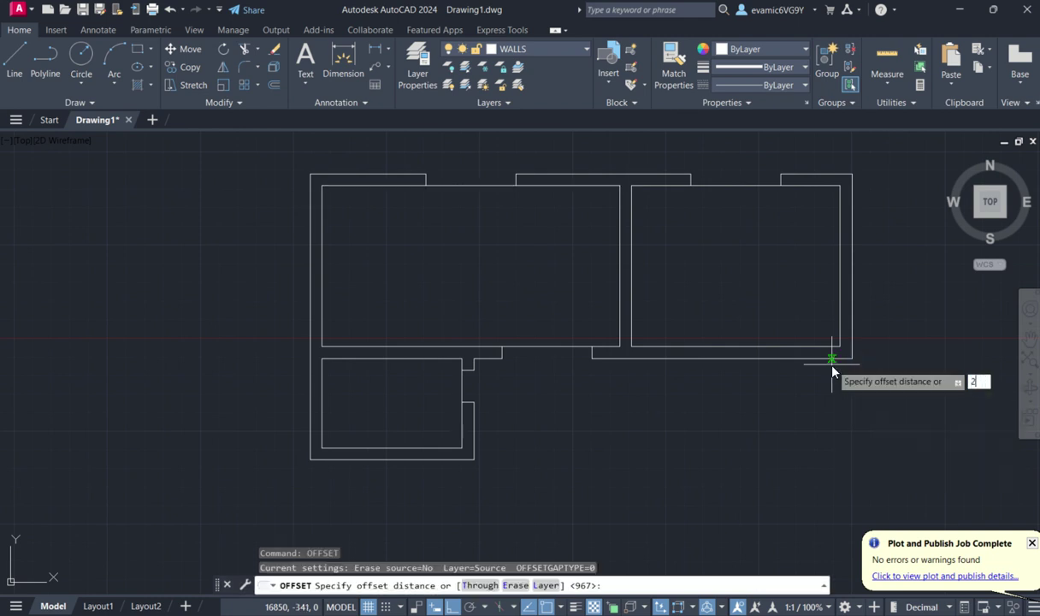
type("200")
key("Return")
left_click(611, 186)
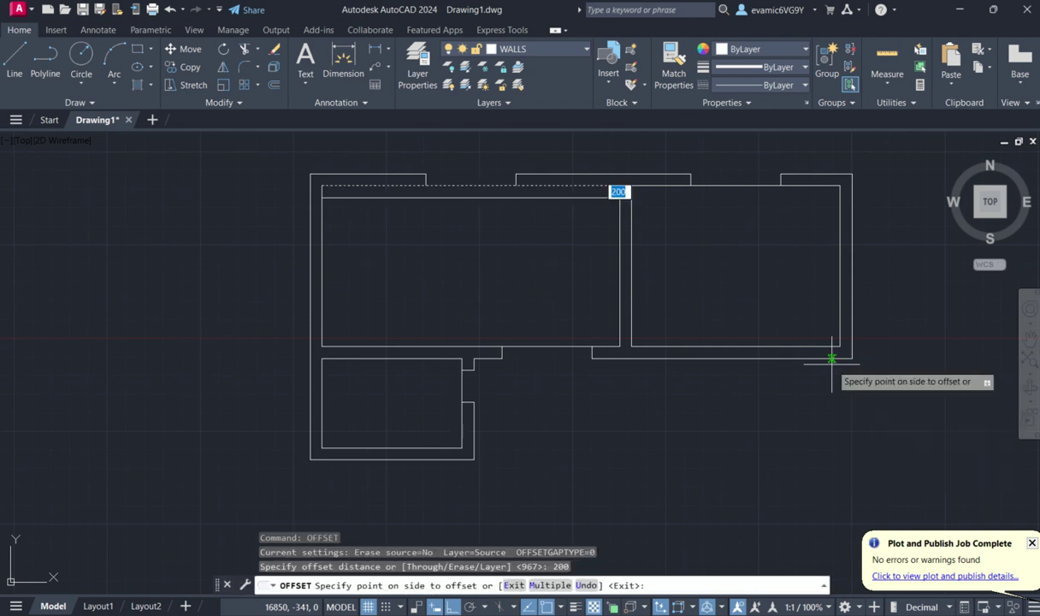
left_click(367, 235)
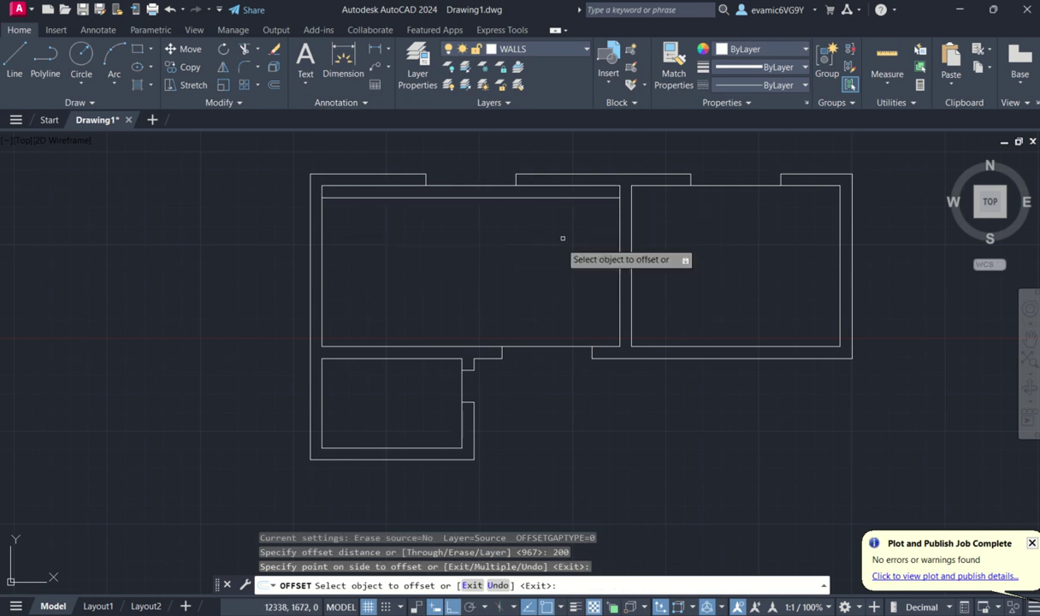
left_click(579, 194)
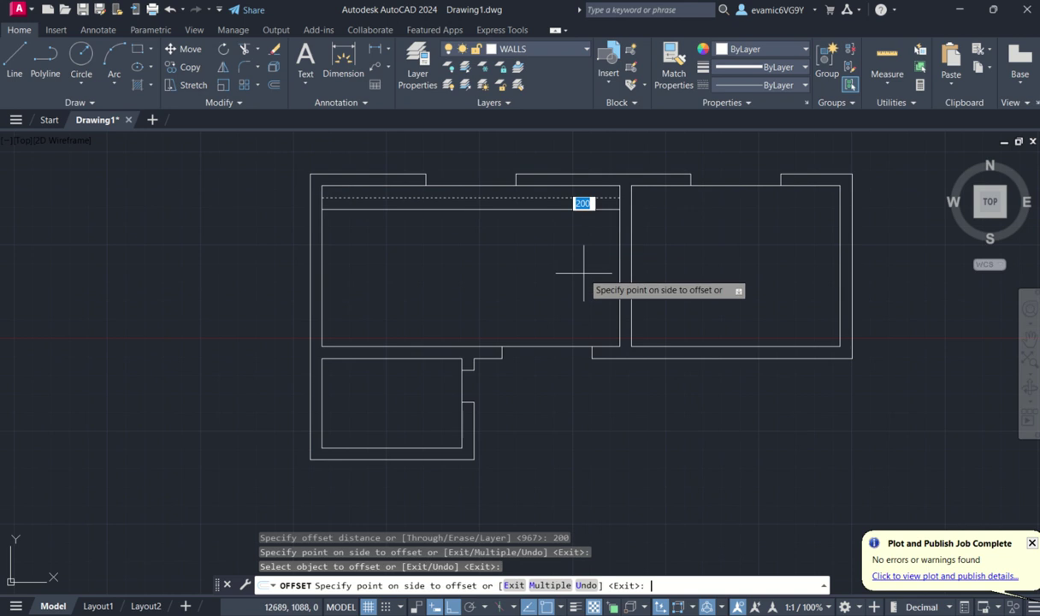
type("900")
key("Return")
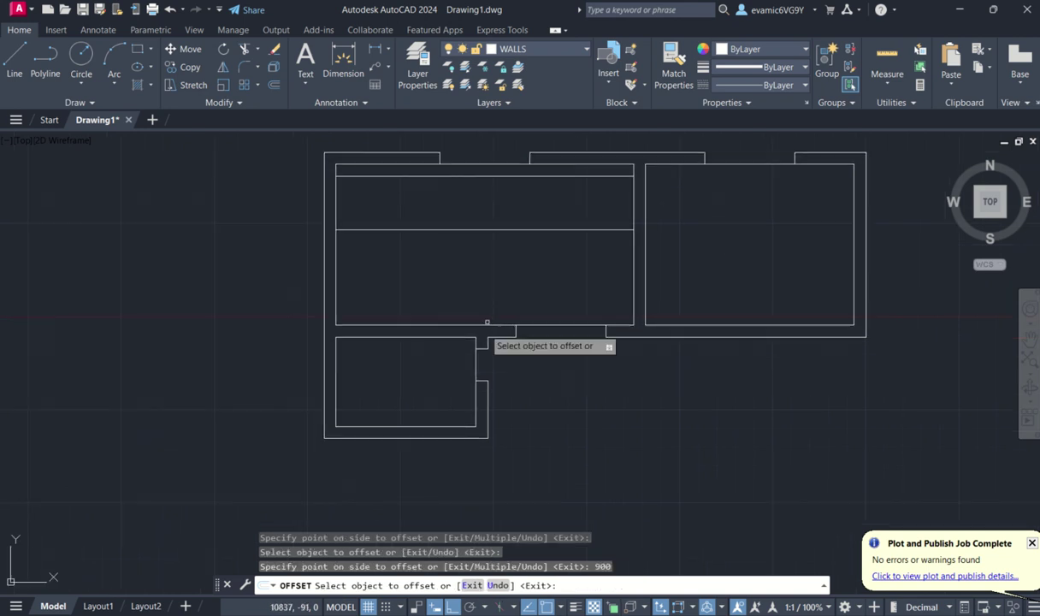
Step: Offset the lower room's left wall line inward to make a wall line 900 inside
scroll(313, 330, "up", 4)
left_click(274, 351)
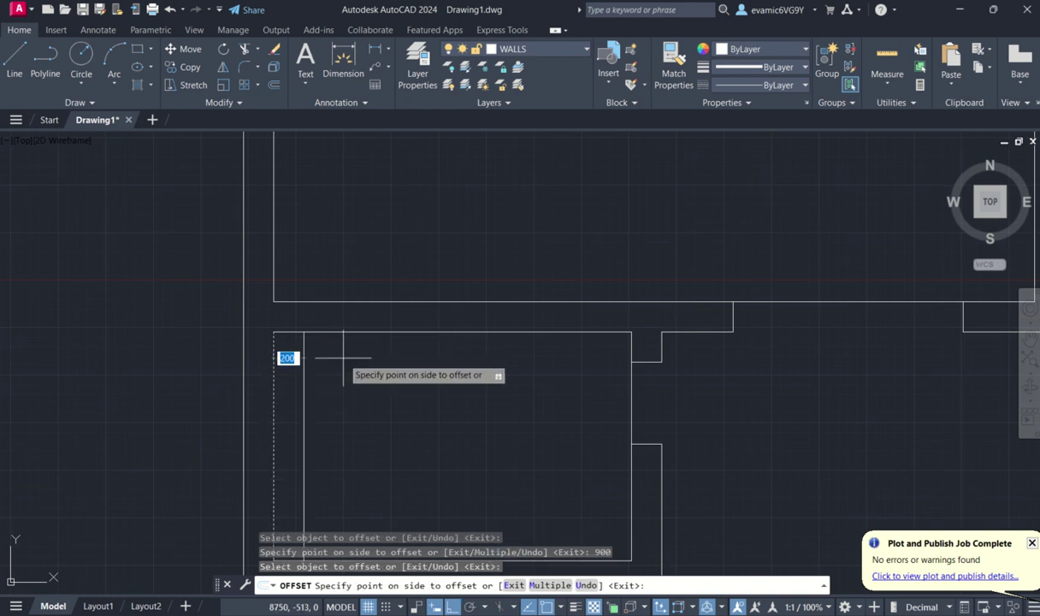
left_click(341, 359)
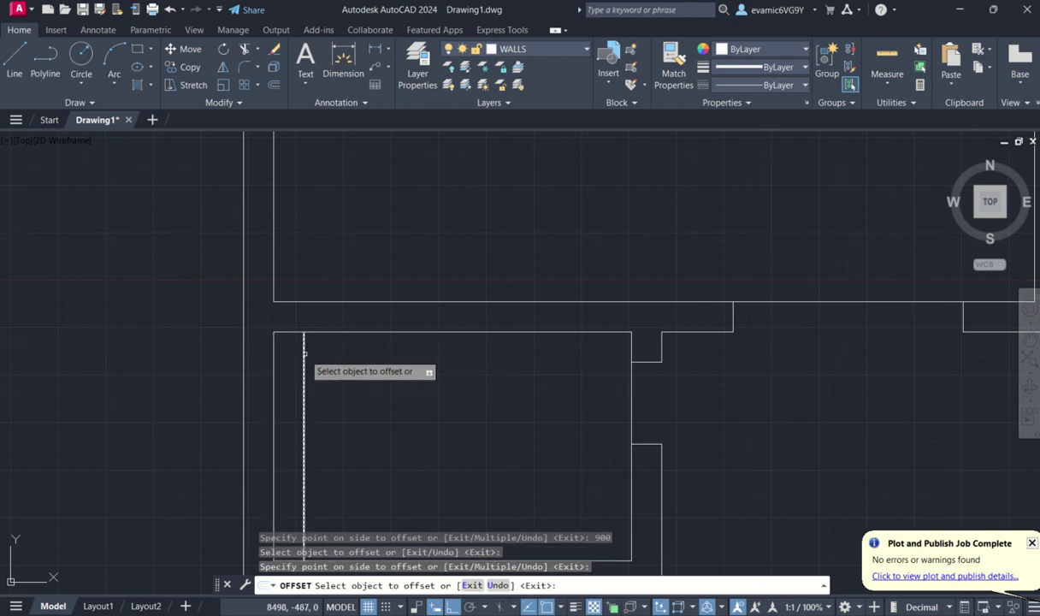
left_click(304, 354)
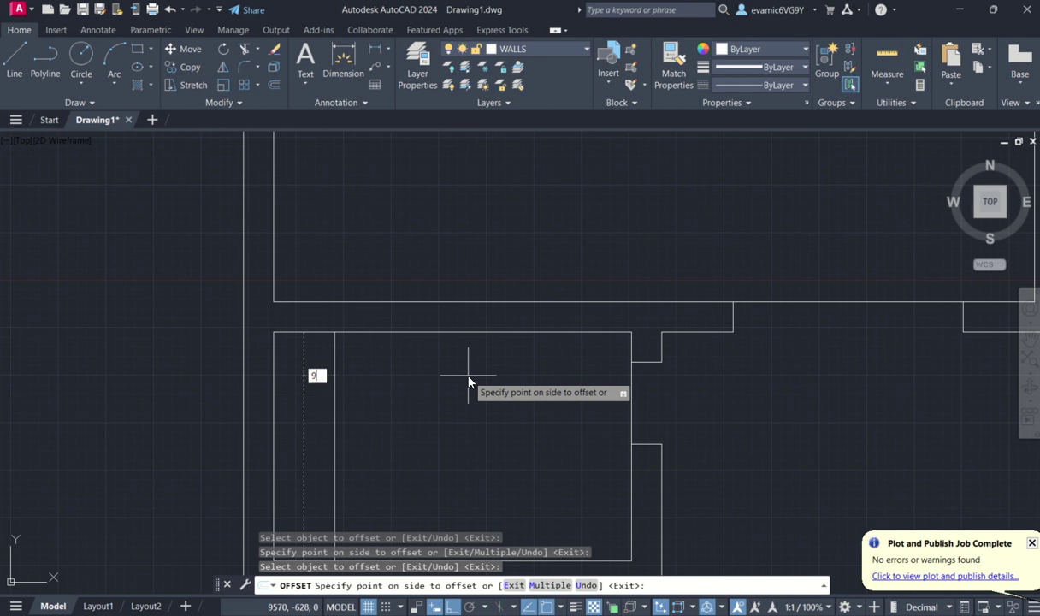
key("Return")
key("Escape")
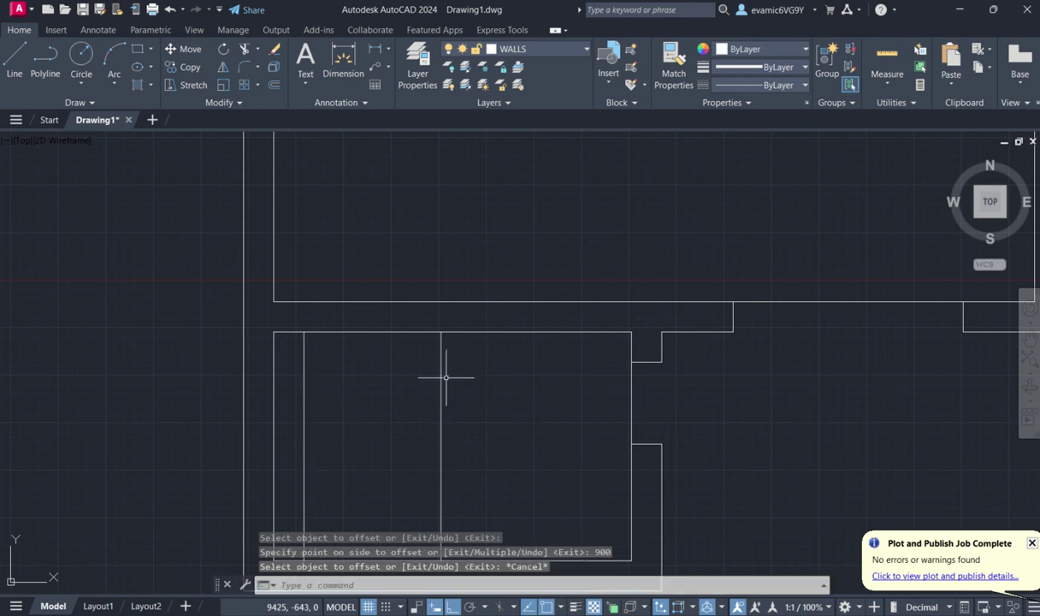
Step: Stretch the two vertical offset lines upward to reach the upper wall
left_click(442, 375)
left_click(441, 331)
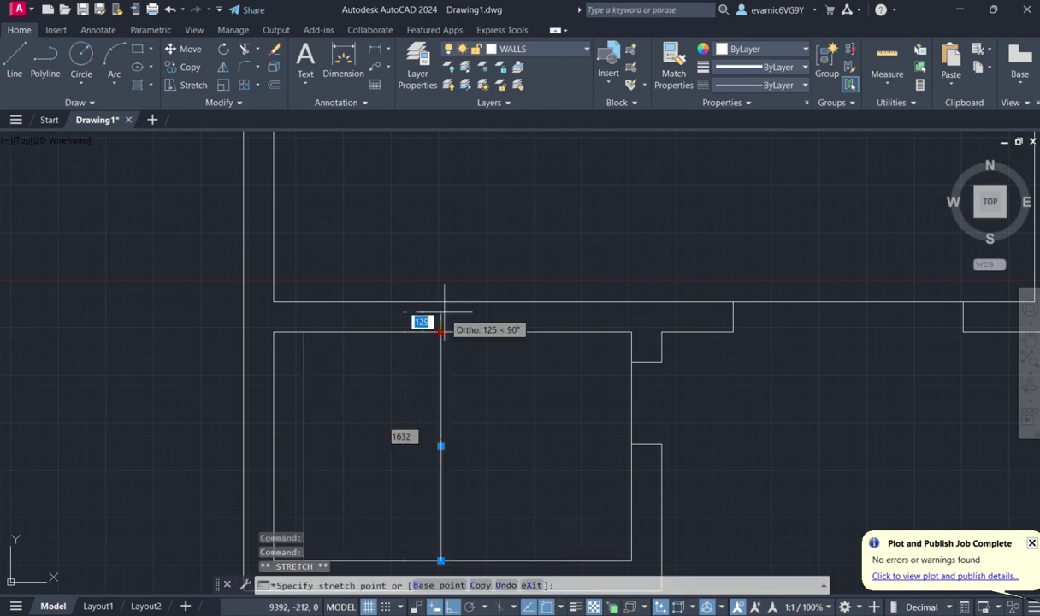
left_click(441, 302)
key("Escape")
left_click(304, 381)
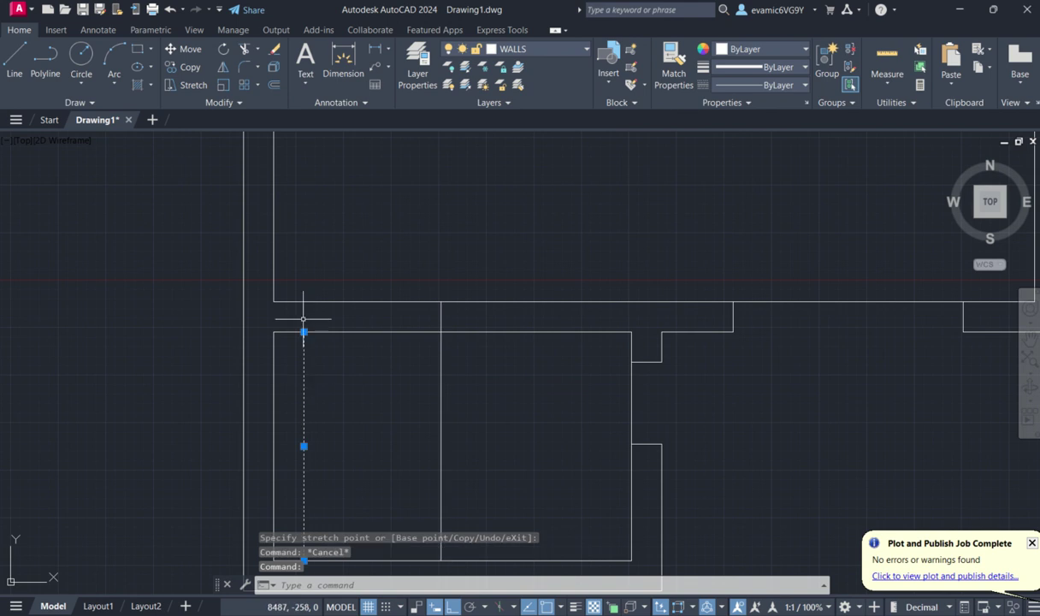
left_click(304, 333)
Step: Extend the upper horizontal guide line left to the outer wall of the upper-left room
scroll(304, 333, "down", 5)
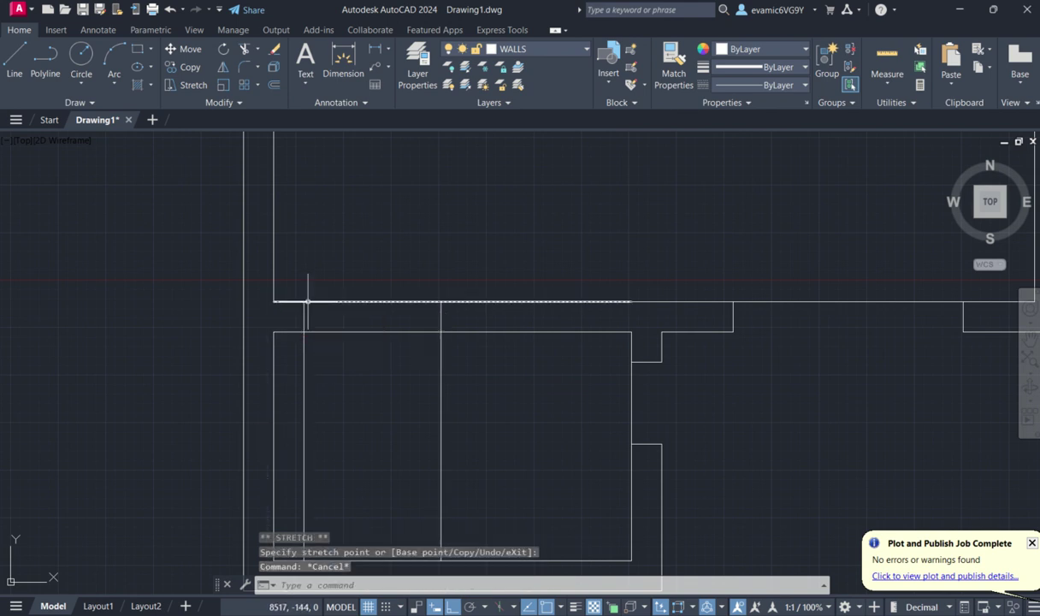
middle_click_drag(308, 291, 428, 335)
scroll(376, 322, "up", 4)
left_click(285, 255)
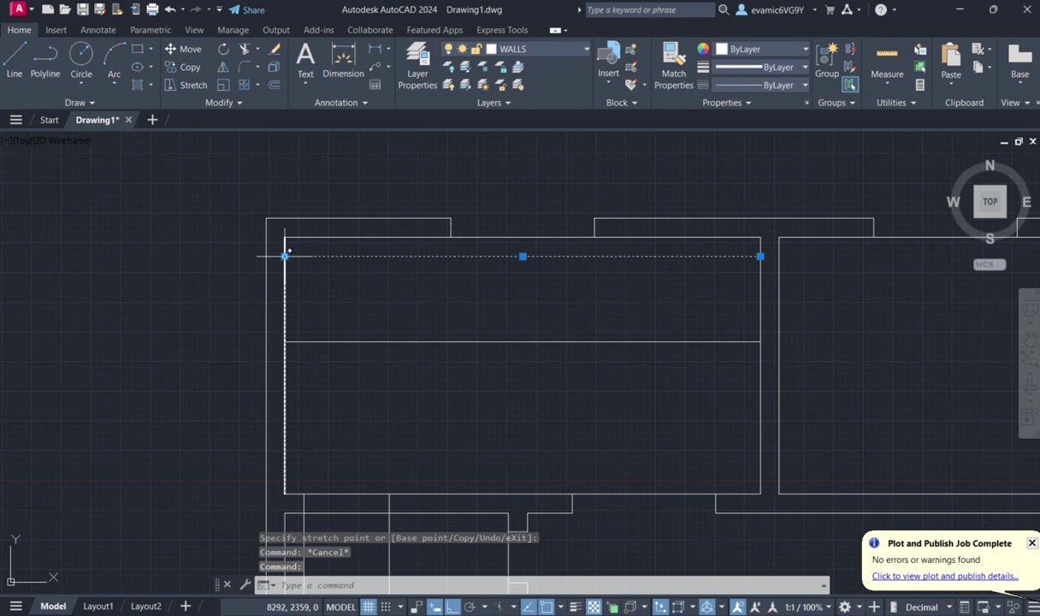
left_click(285, 255)
left_click(267, 256)
key("Escape")
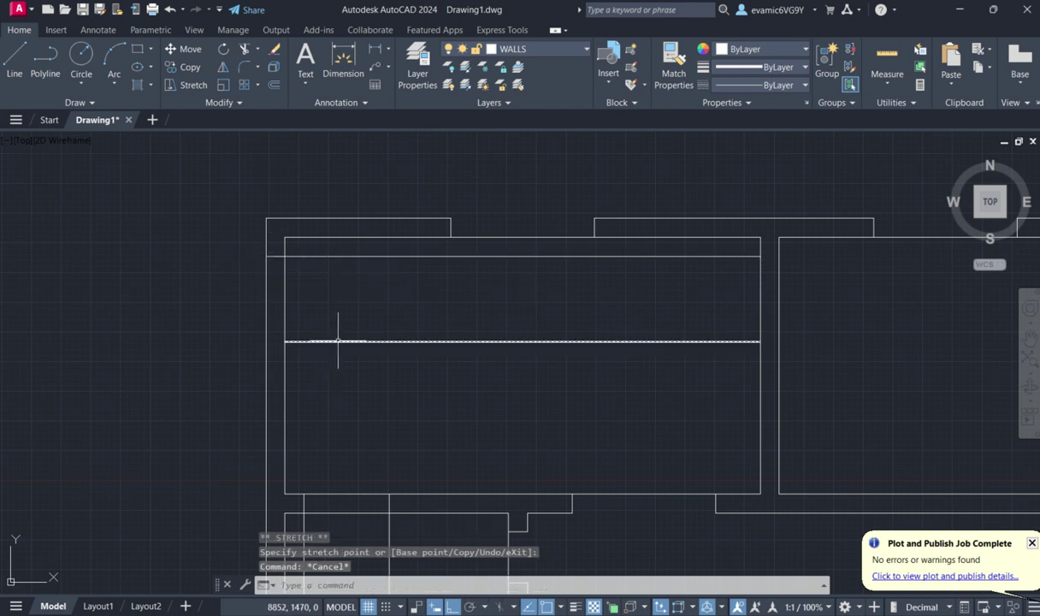
left_click(338, 341)
left_click(285, 341)
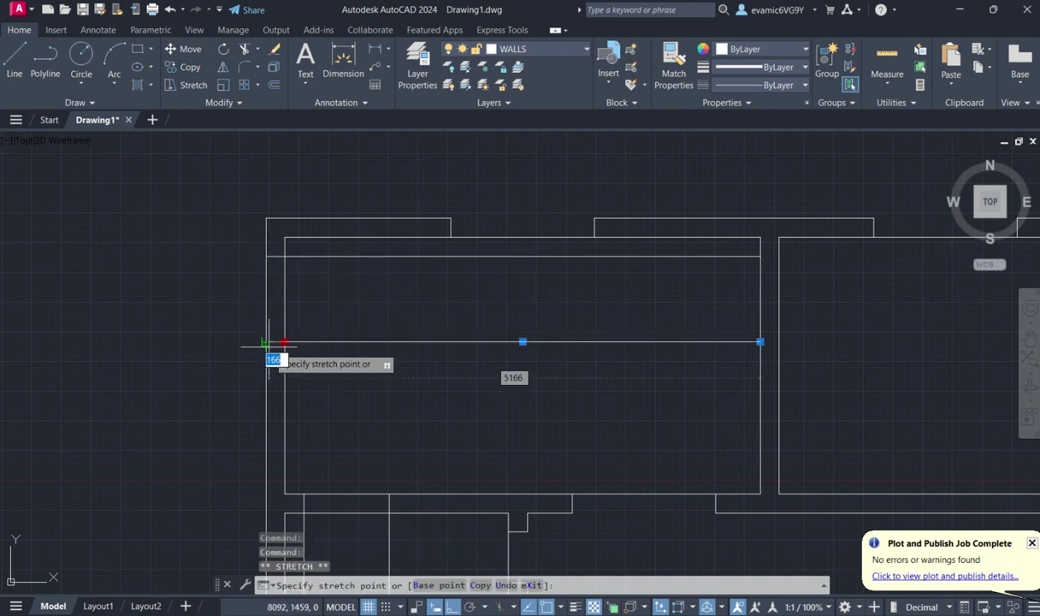
key("Escape")
Step: Stretch the horizontal offset line's right end onto its target wall line
scroll(834, 335, "up", 4)
left_click(622, 359)
left_click(569, 318)
key("Escape")
left_click(630, 362)
left_click(646, 351)
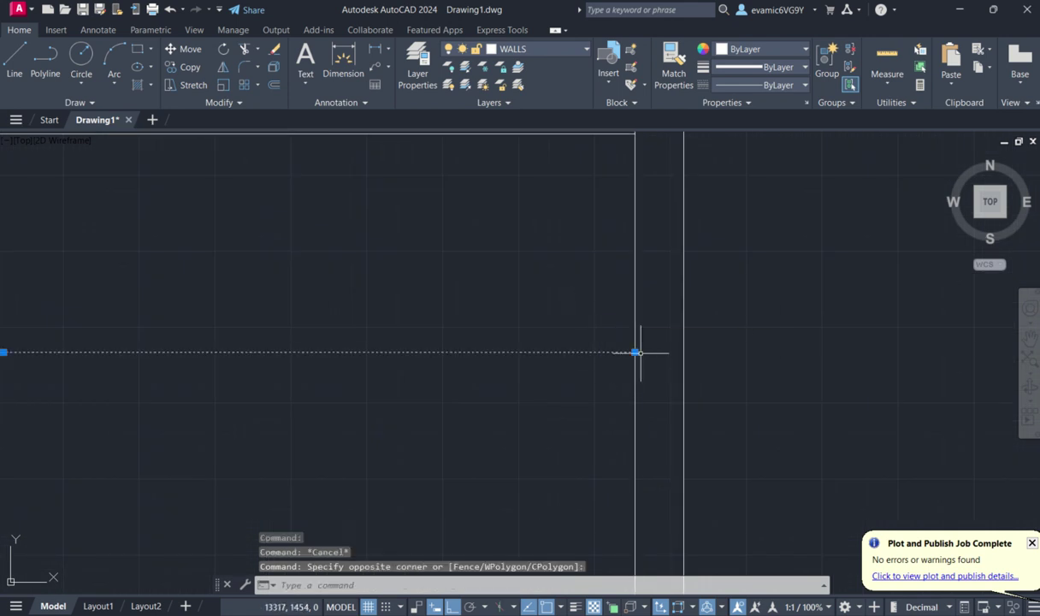
left_click(636, 352)
middle_click_drag(667, 348, 671, 432)
left_click(592, 227)
Step: Select the upper horizontal line's end grip, cancel, and bring the whole plan back into view
left_click(595, 230)
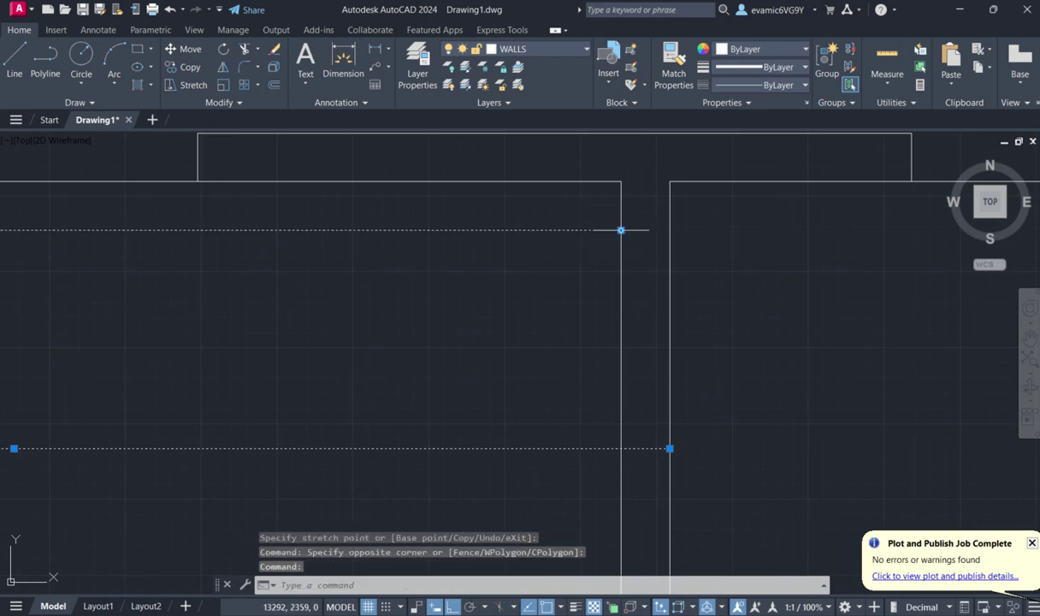
left_click(621, 231)
key("Escape")
scroll(673, 232, "down", 10)
scroll(648, 233, "up", 4)
middle_click_drag(647, 233, 580, 311)
Step: Start TRIM and fence-cut the wall lines between the opening lines near the lower room
key("Return")
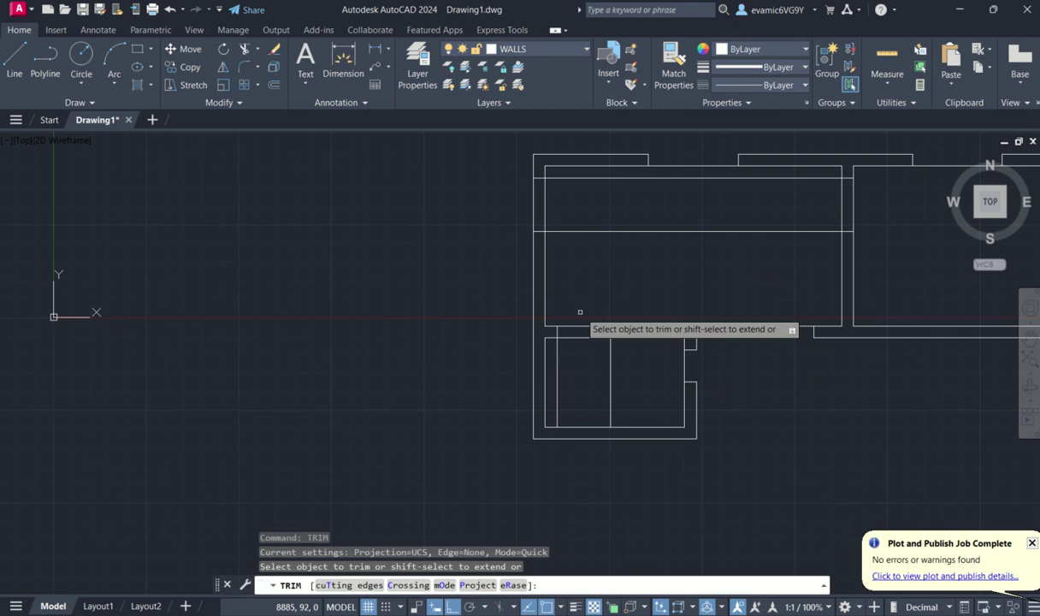
left_click(585, 324)
left_click(603, 373)
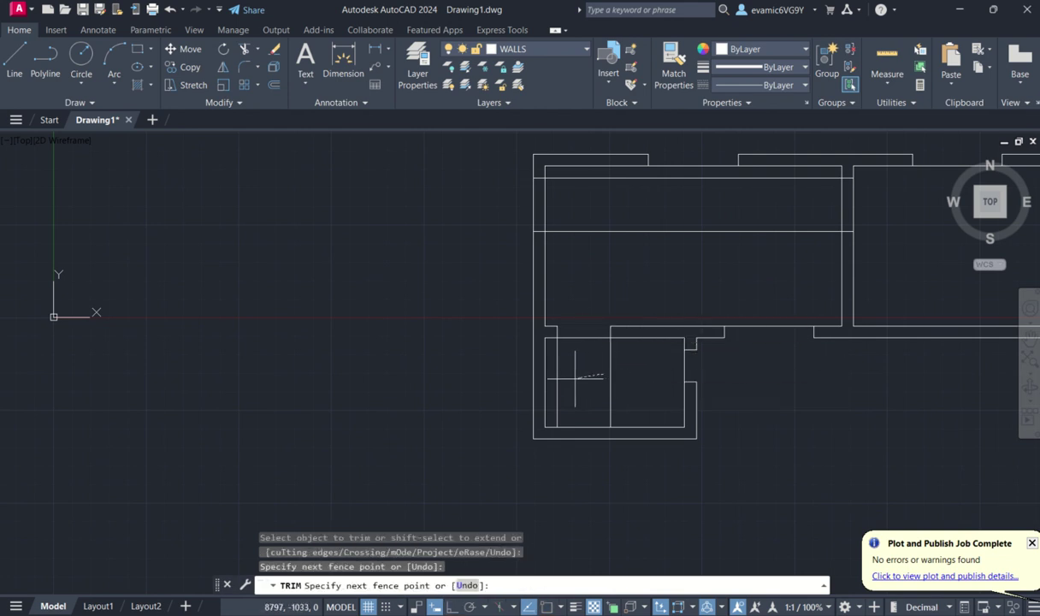
key("Return")
left_click(587, 365)
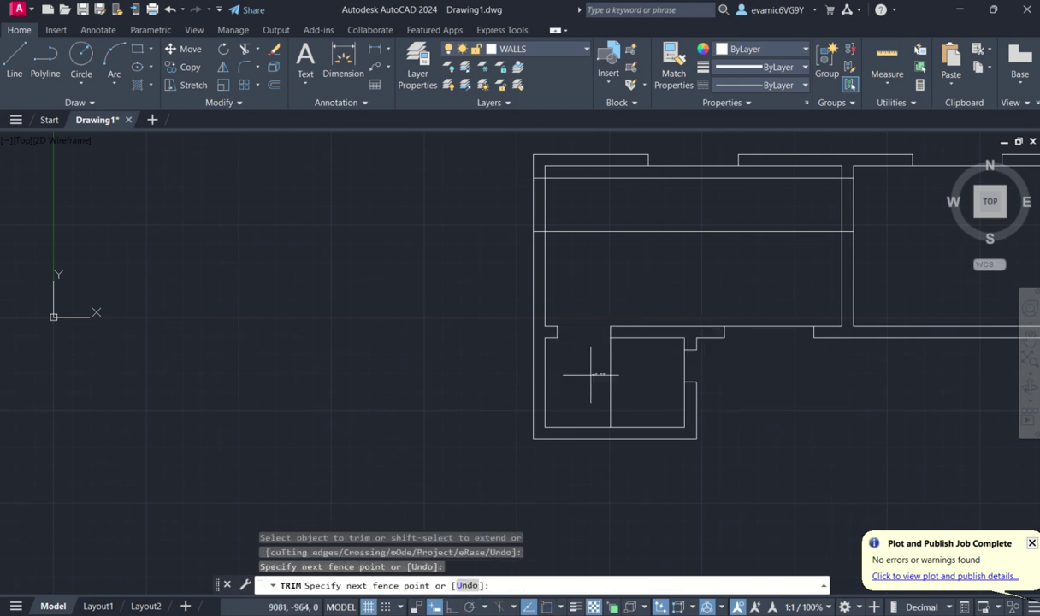
key("Return")
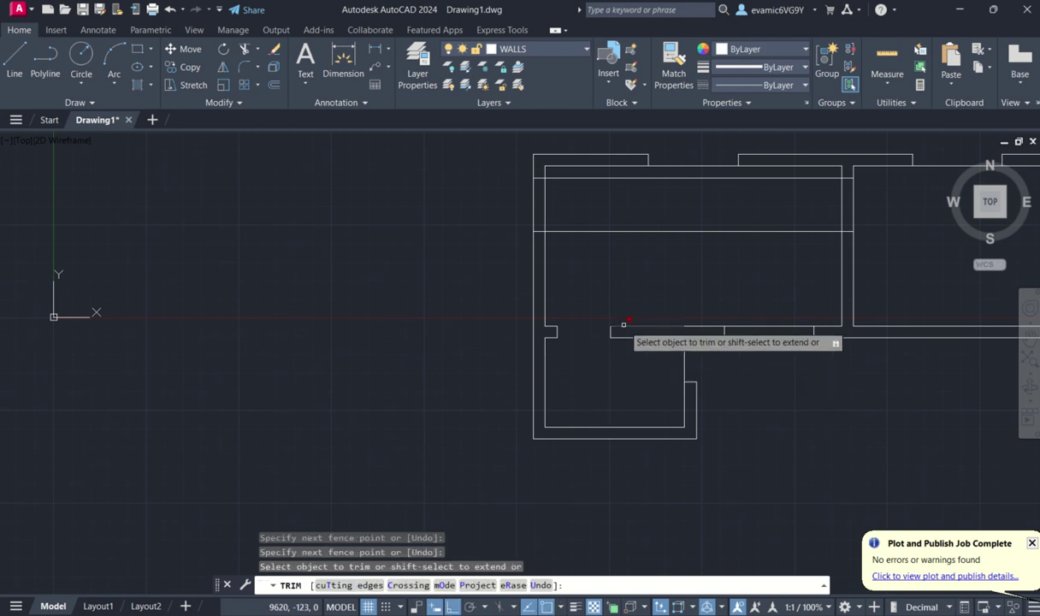
Step: Trim the remaining vertical and horizontal wall pieces, undo the last wrong trim, then exit
scroll(569, 313, "up", 5)
left_click(476, 269)
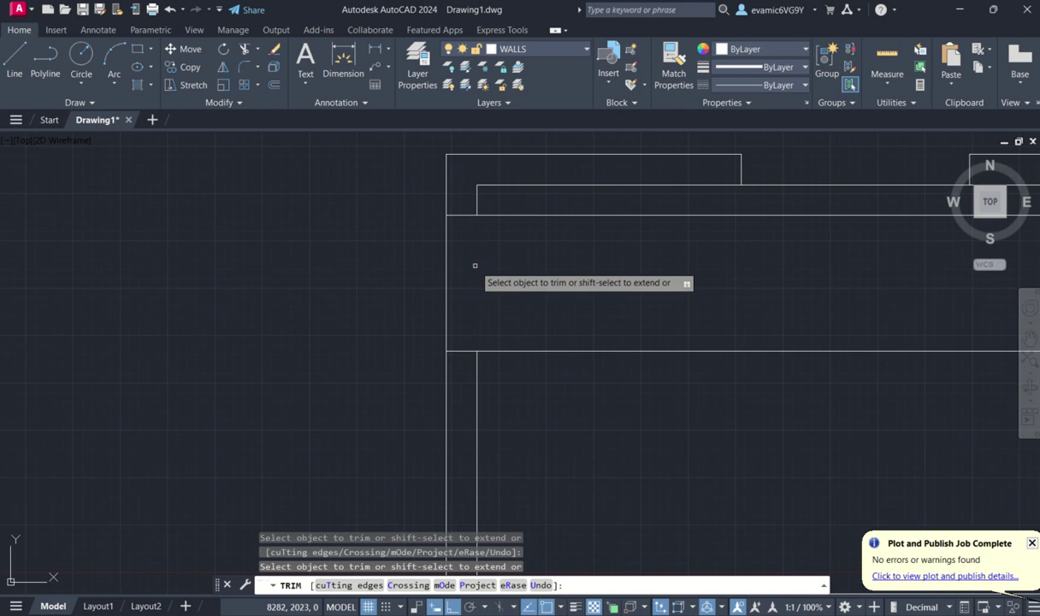
left_click(527, 214)
left_click(560, 351)
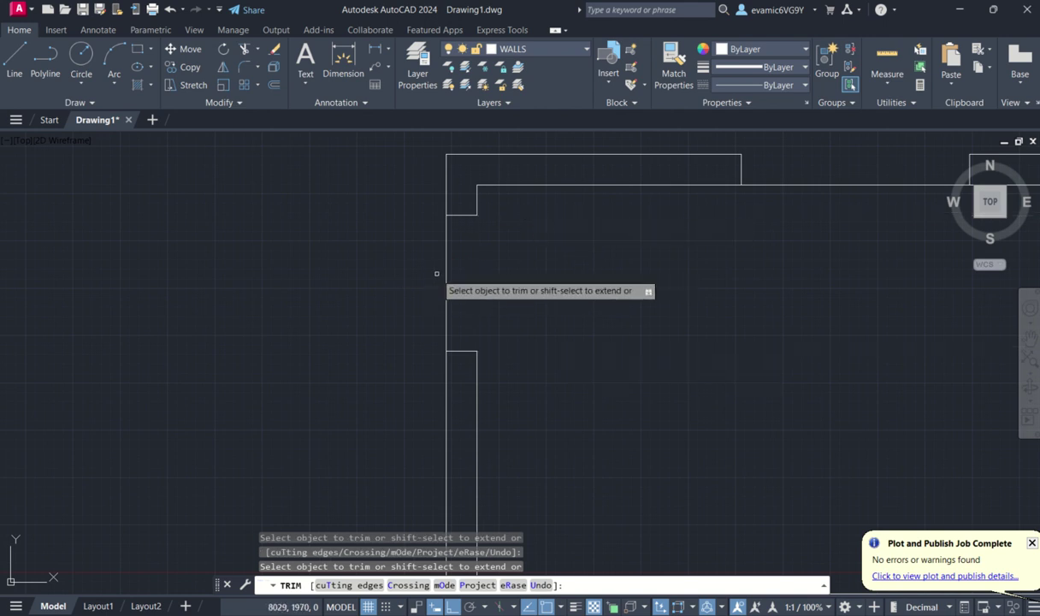
scroll(441, 276, "down", 6)
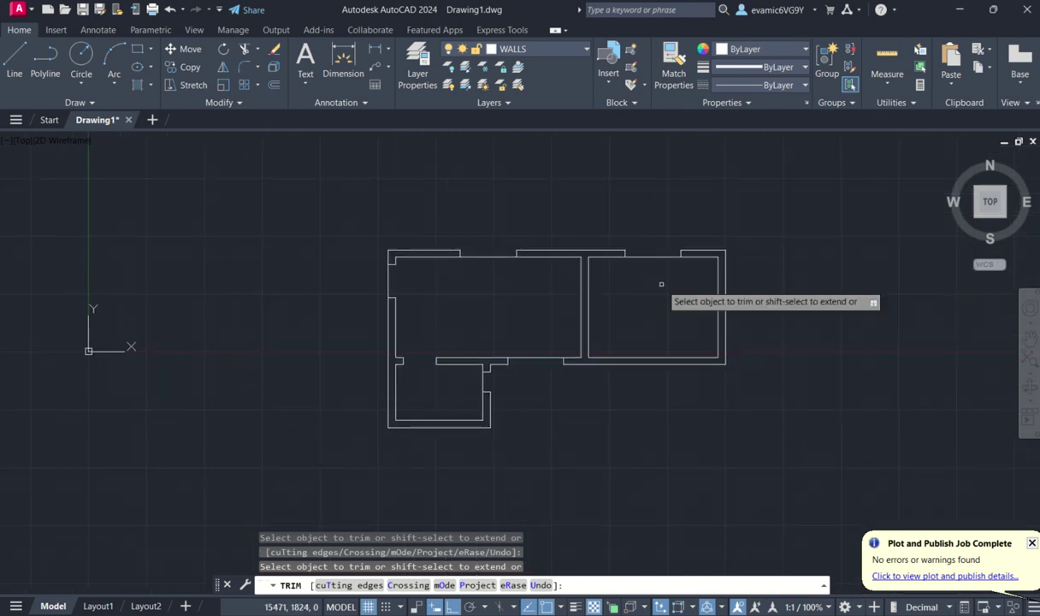
key("ctrl+z")
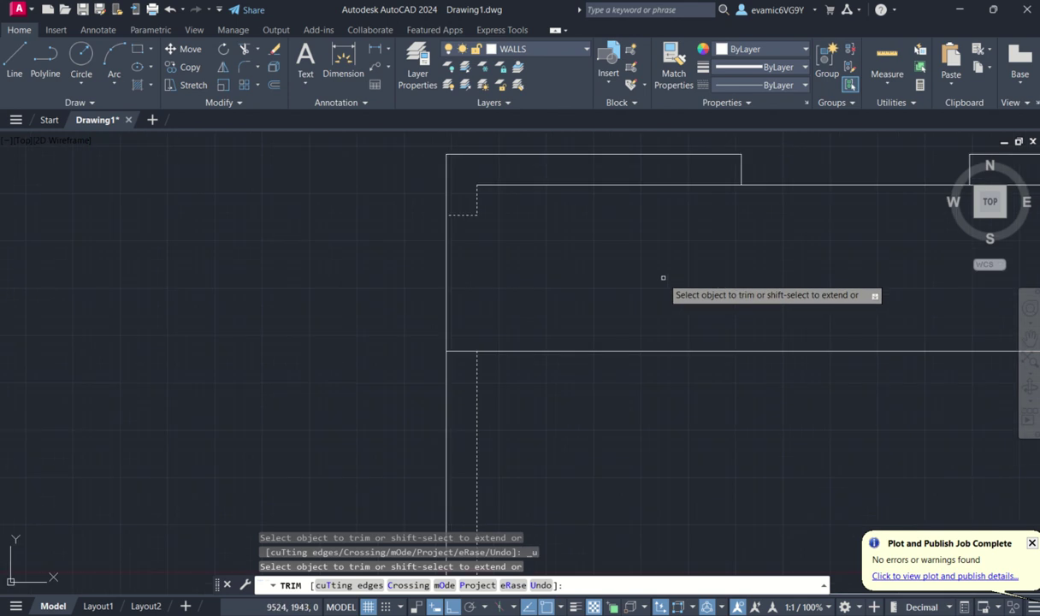
scroll(663, 278, "down", 5)
key("Escape")
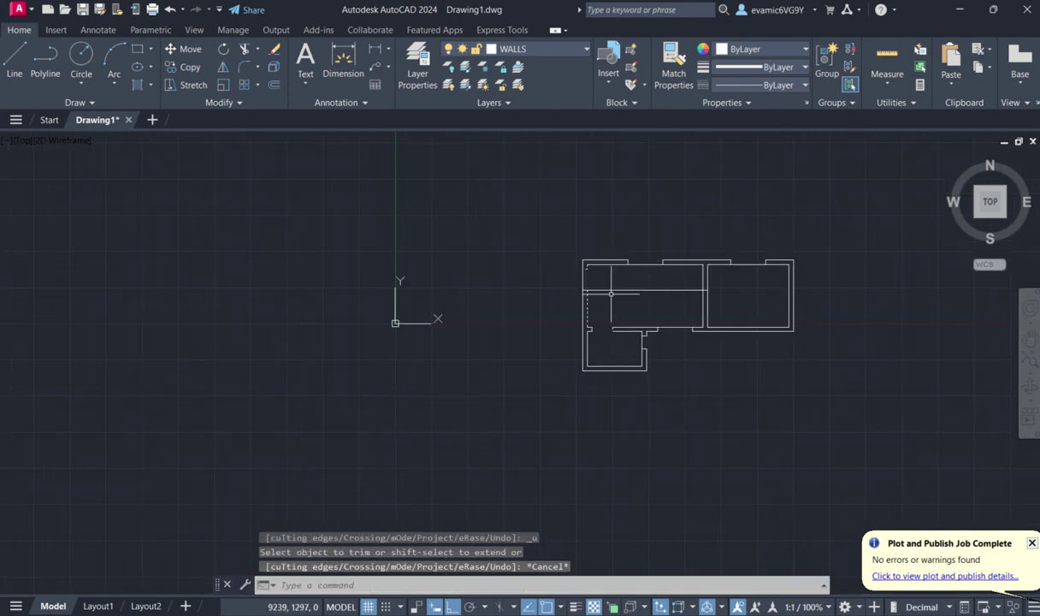
Step: Undo the previous trim and restart TRIM after a misspelled command attempt
key("ctrl+z")
middle_click_drag(719, 233, 650, 288)
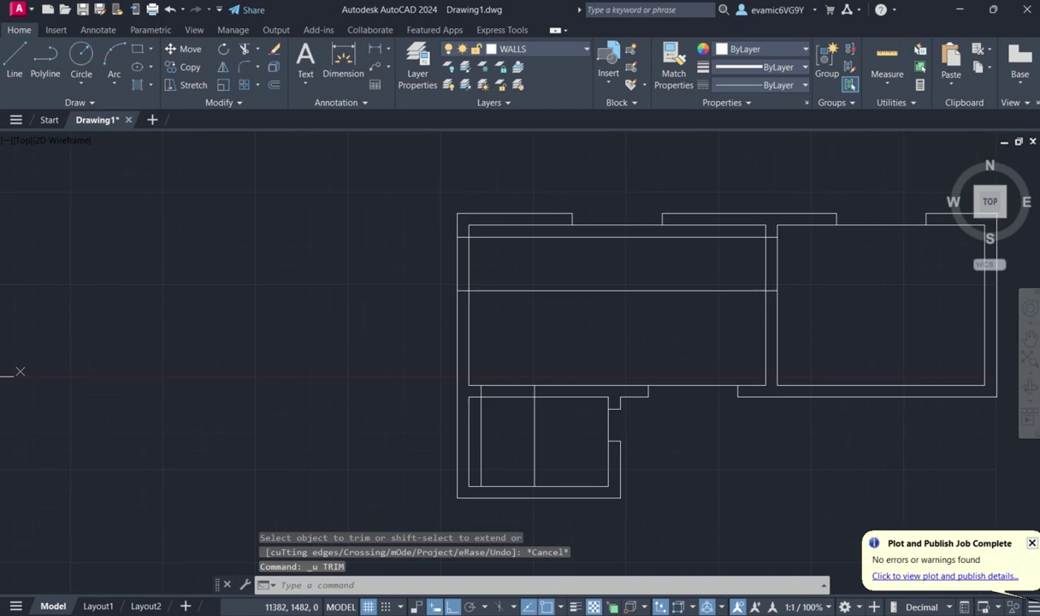
key("Escape")
key("Return")
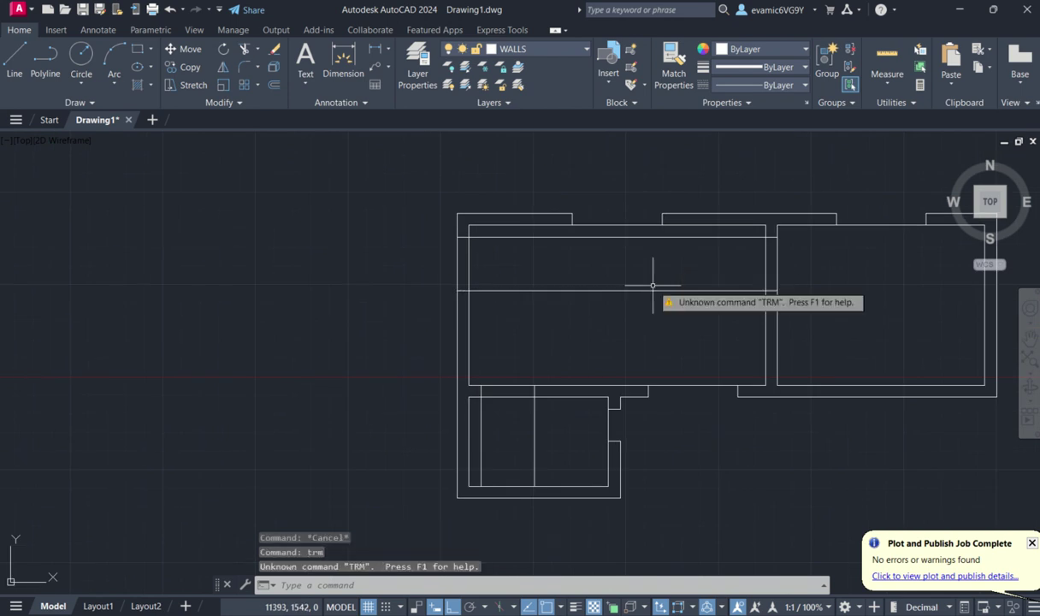
key("Escape")
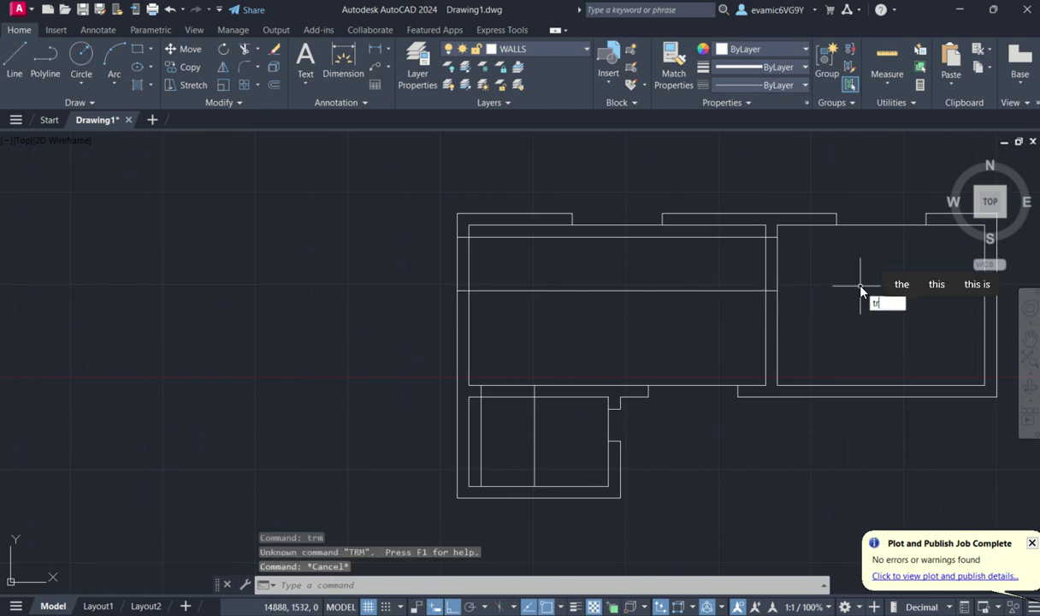
key("BackSpace")
key("BackSpace")
key("BackSpace")
key("Escape")
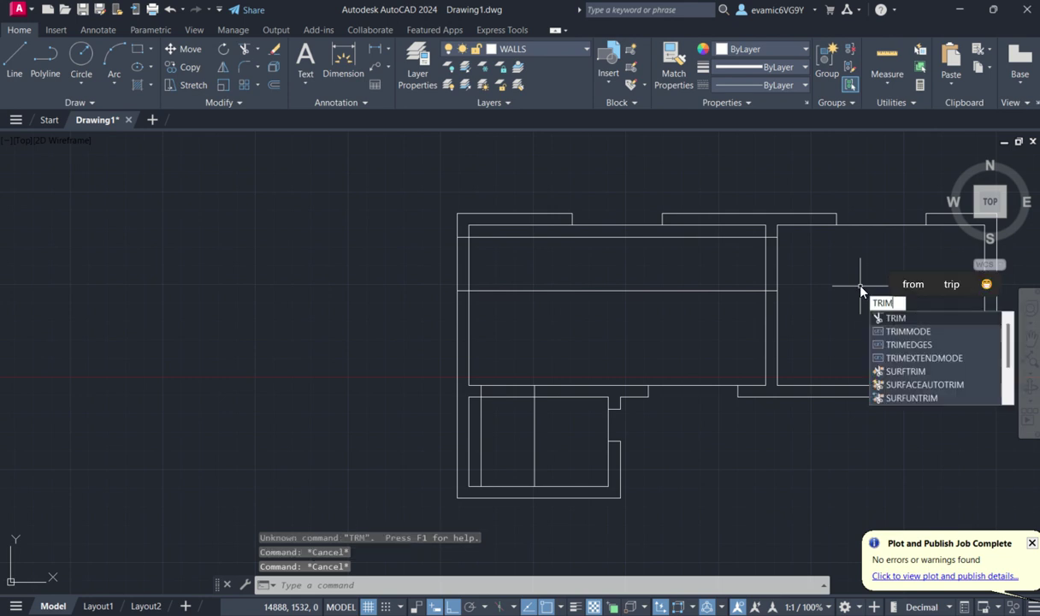
key("Return")
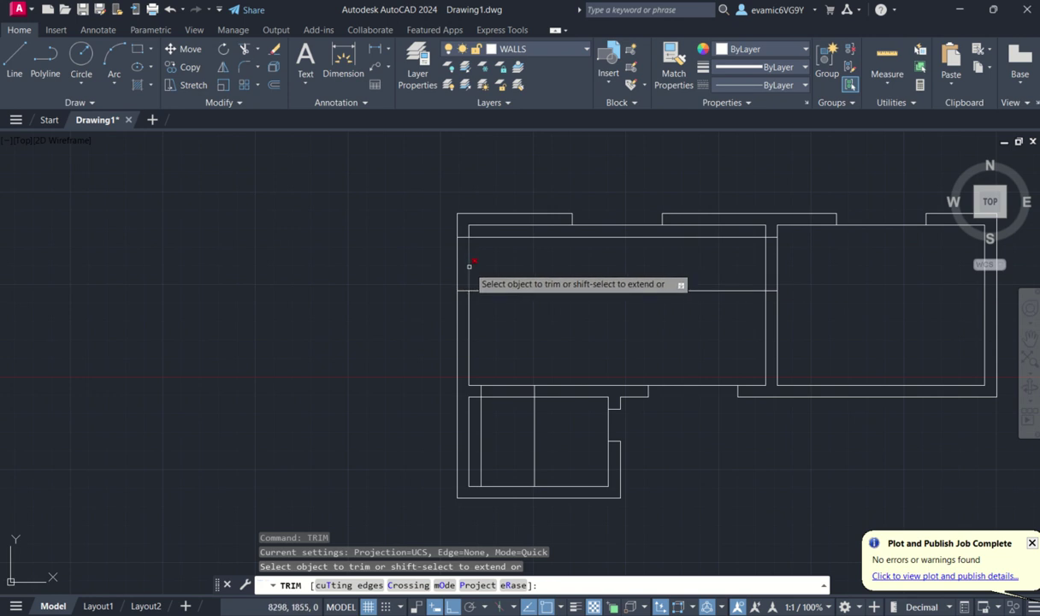
Step: Cut the window opening in the upper wall with a fence trim
left_click(796, 263)
left_click(707, 262)
key("Return")
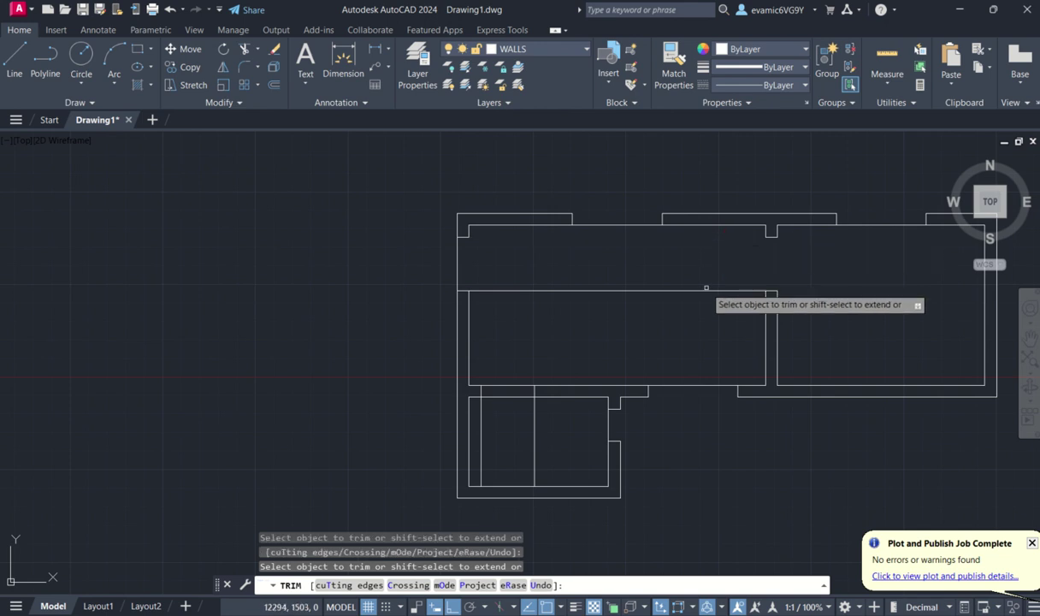
scroll(706, 290, "down", 3)
middle_click_drag(790, 301, 687, 295)
scroll(690, 298, "down", 1)
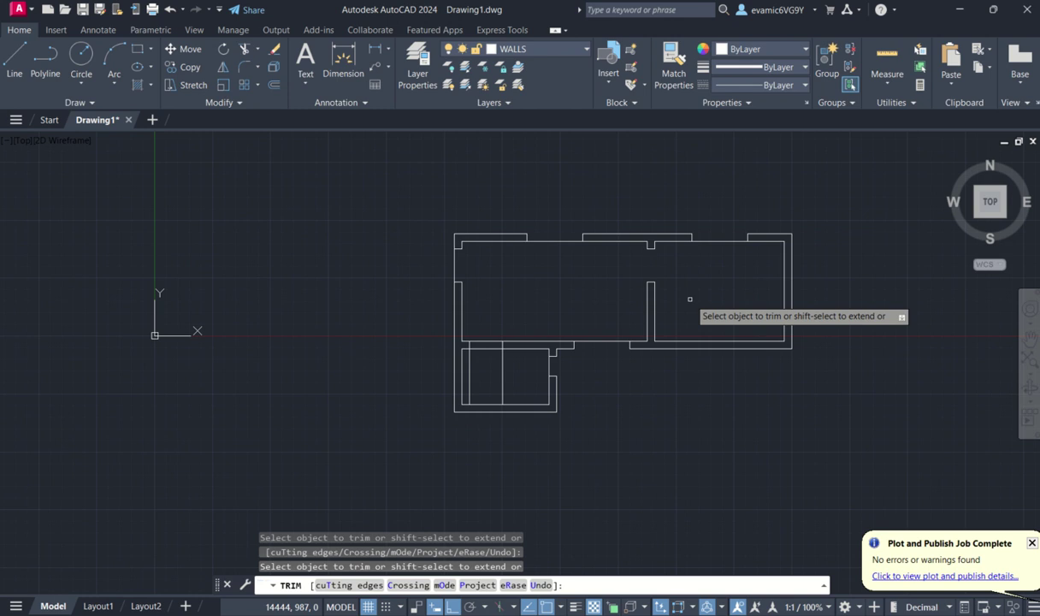
scroll(650, 293, "up", 3)
scroll(445, 370, "up", 2)
Step: Clear the small room's interior guide lines and open a doorway in its top wall
left_click(445, 371)
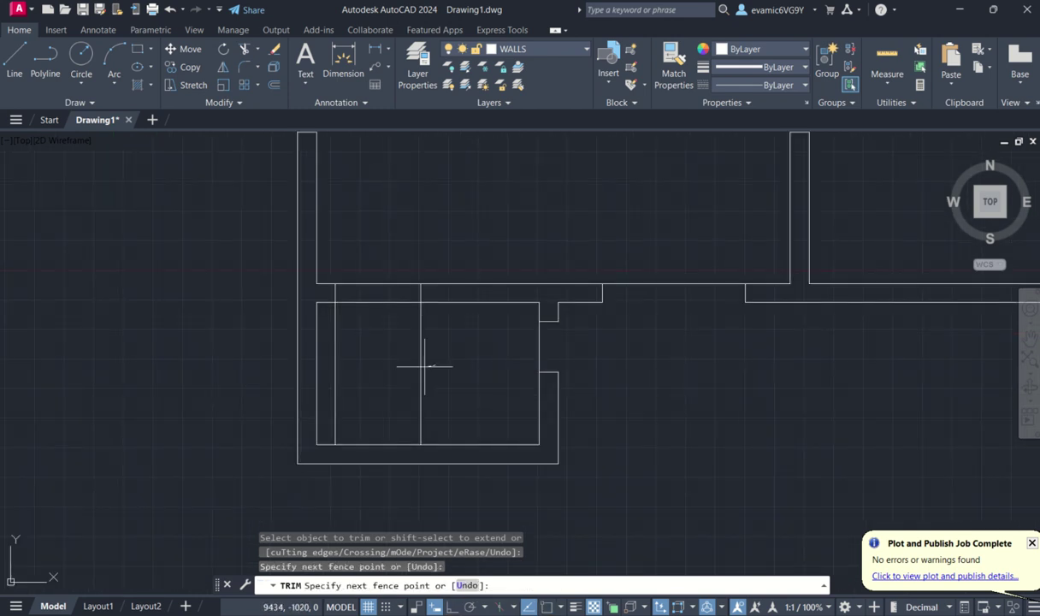
left_click(344, 371)
key("Return")
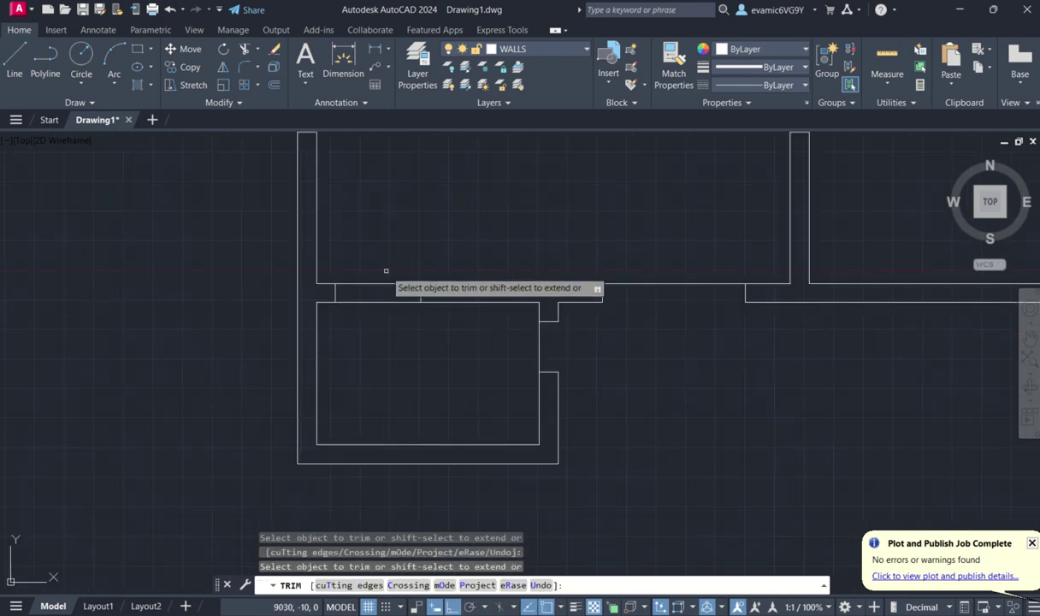
left_click(390, 270)
left_click(385, 339)
key("Return")
Step: Recenter the floor plan to check the openings and end the trim command
scroll(386, 339, "down", 4)
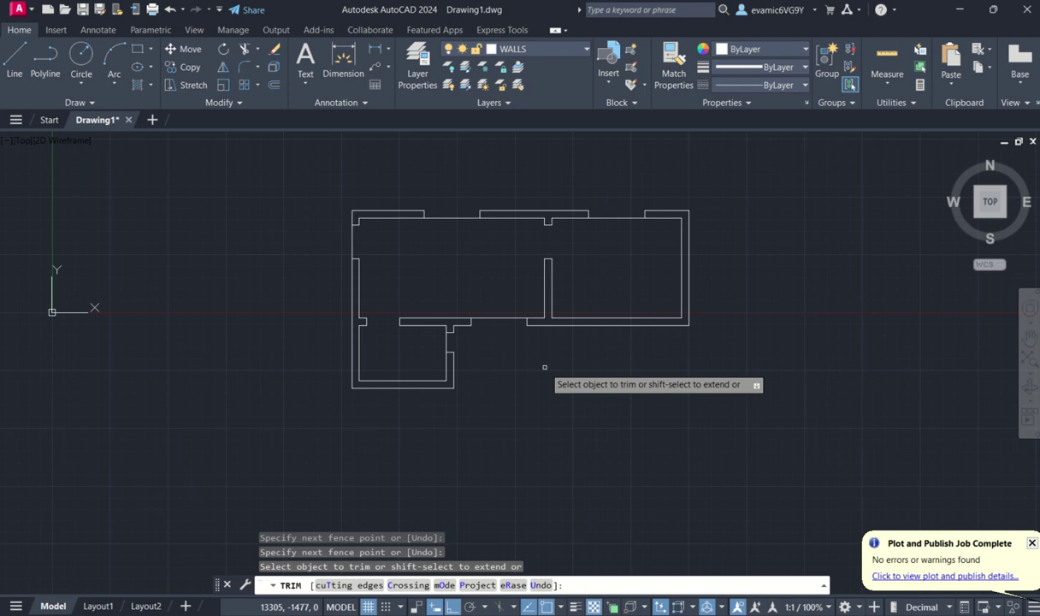
scroll(576, 286, "up", 2)
middle_click_drag(576, 286, 607, 312)
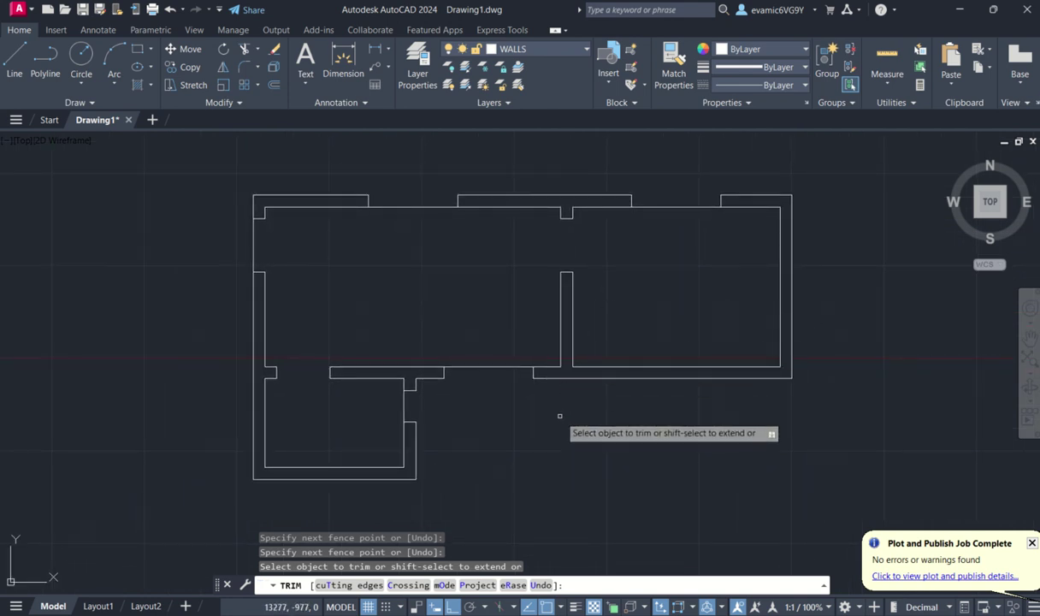
key("Escape")
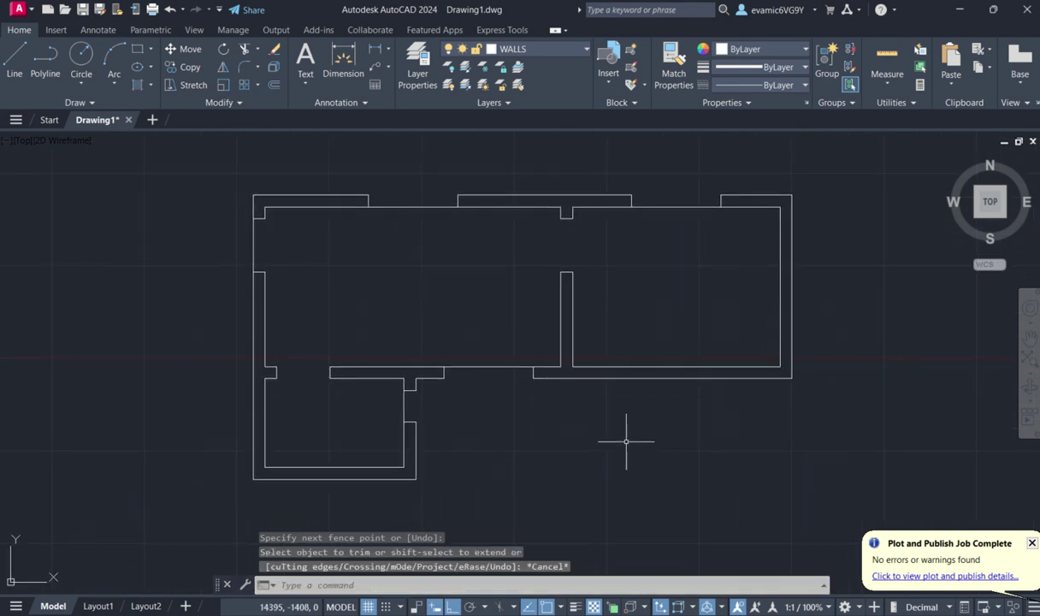
mouse_move(357, 3)
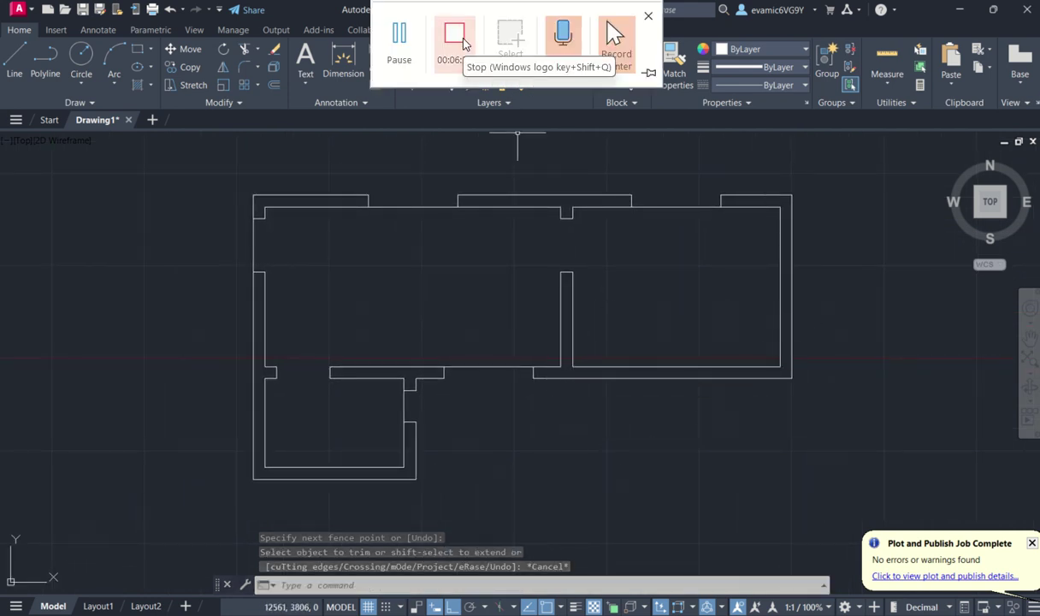